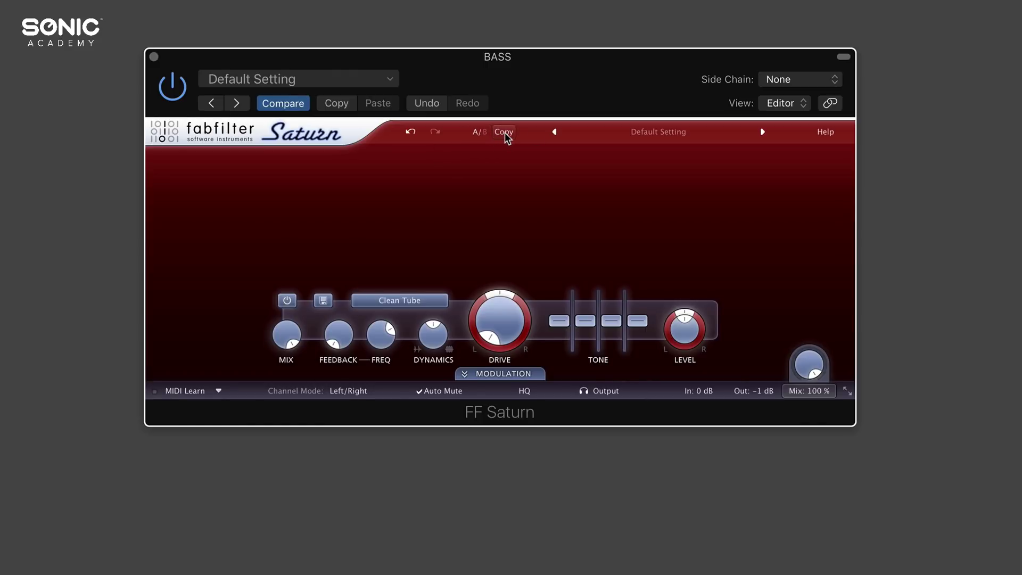
# Browse the factory preset list and help options, closing both without changing anything.
pyautogui.moveTo(507, 137)
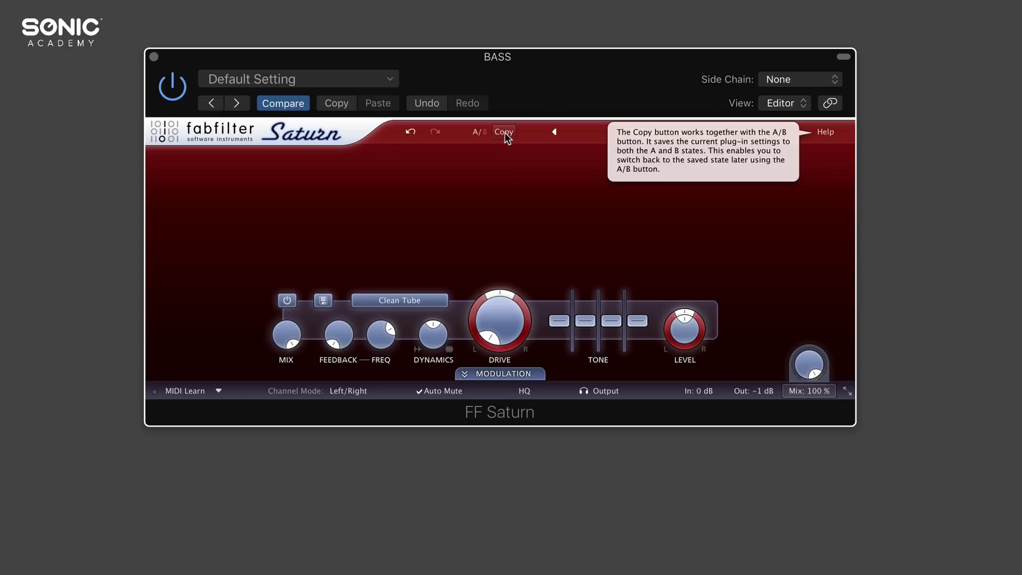
pyautogui.click(673, 133)
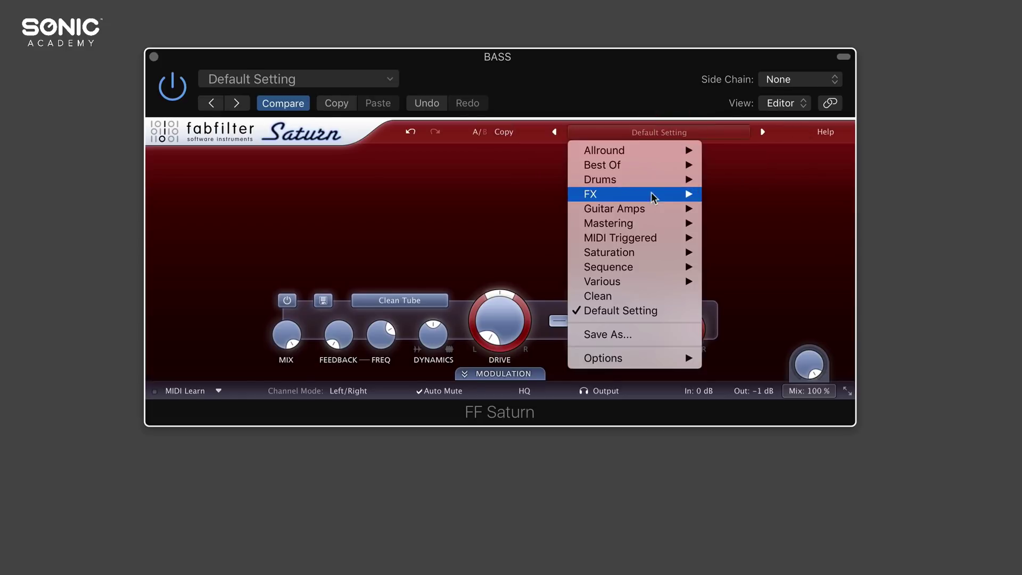
pyautogui.click(636, 99)
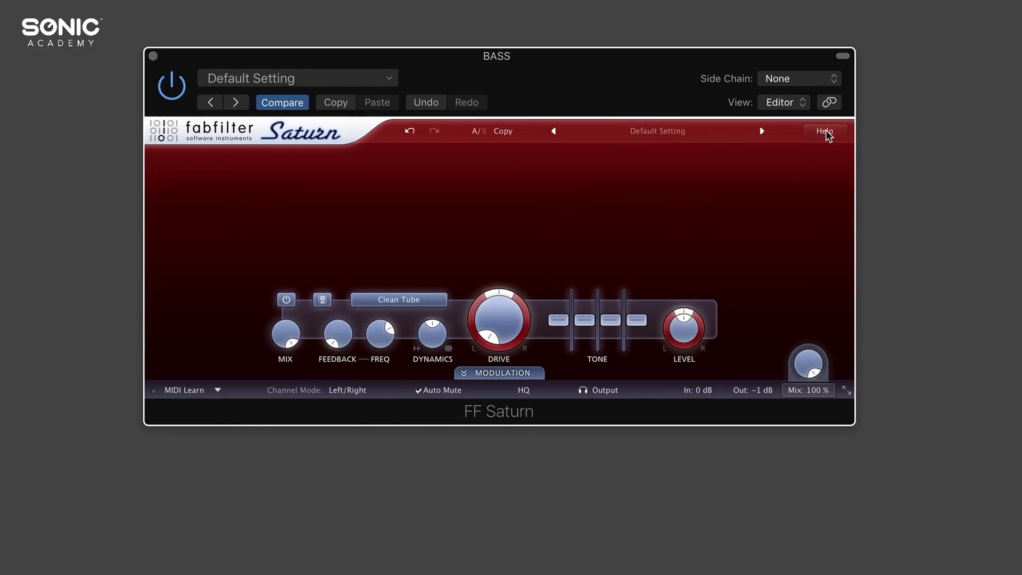
pyautogui.moveTo(825, 130)
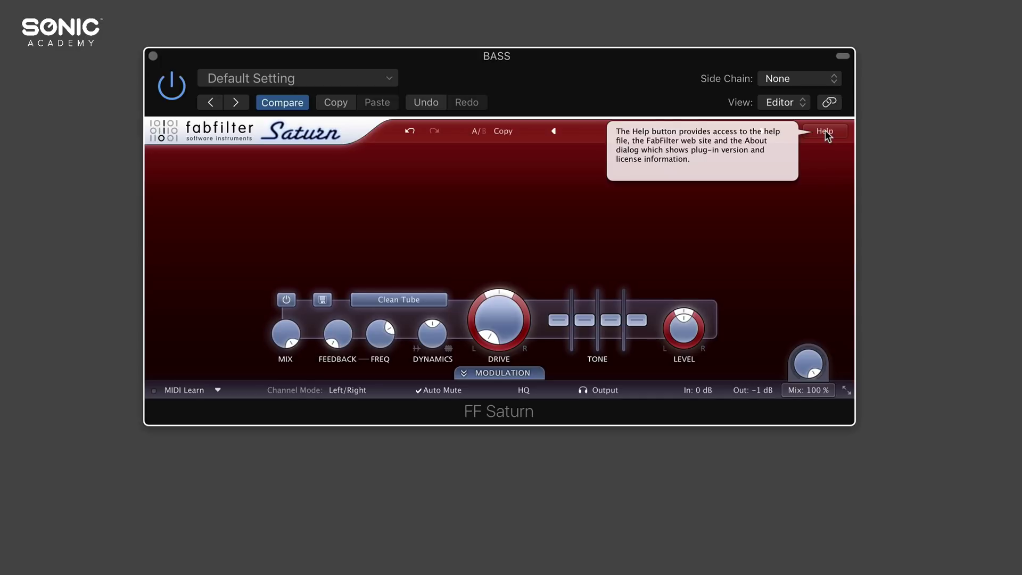
pyautogui.click(825, 129)
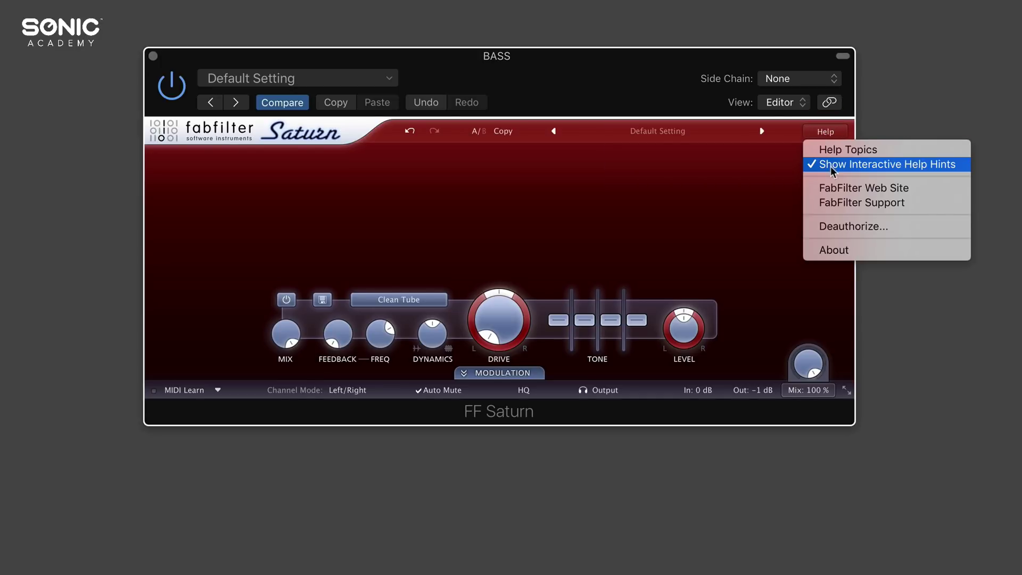
pyautogui.click(644, 93)
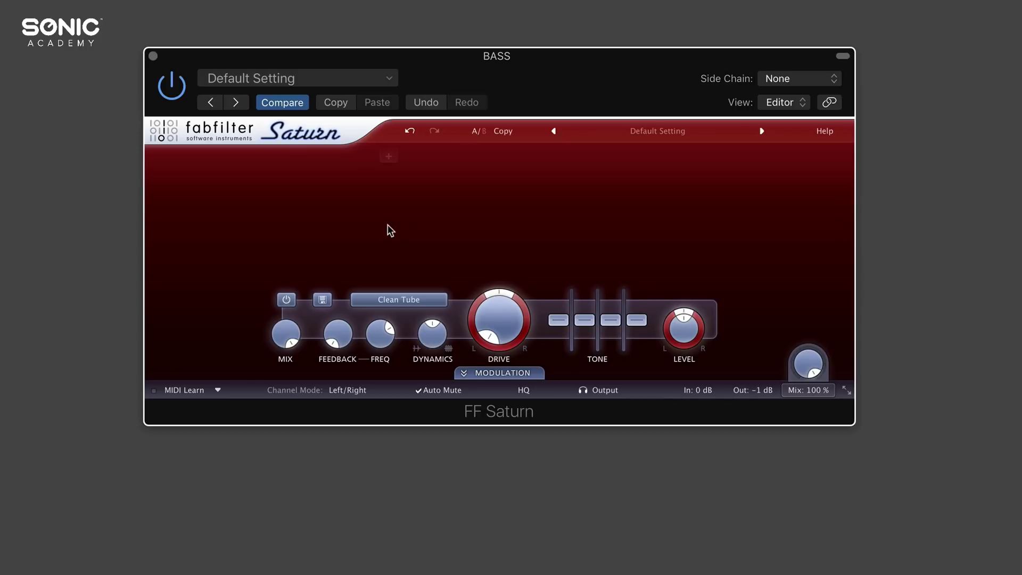
# Audition the bass, then bypass the band and re-enable it to compare.
pyautogui.press('space')
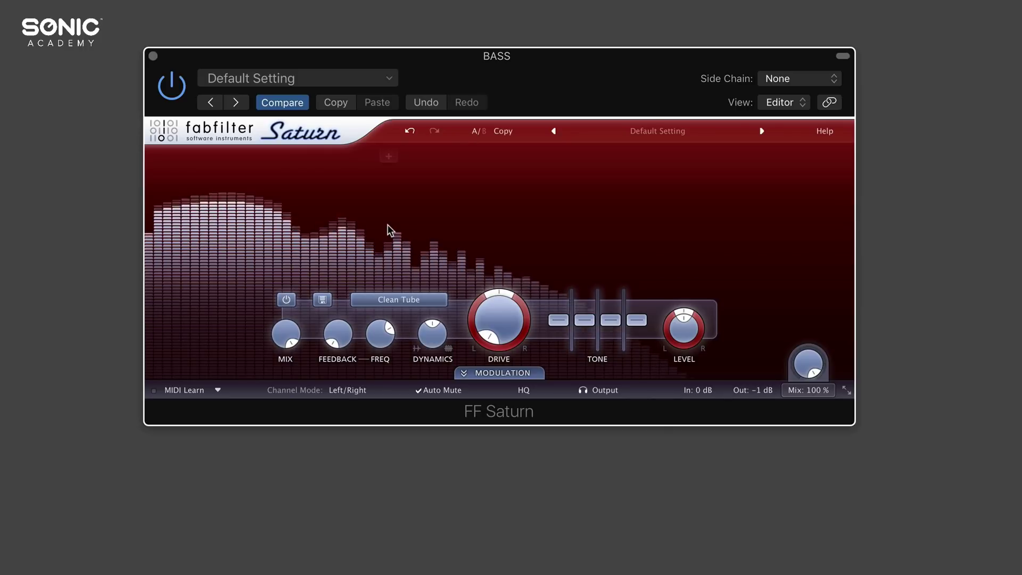
pyautogui.press('space')
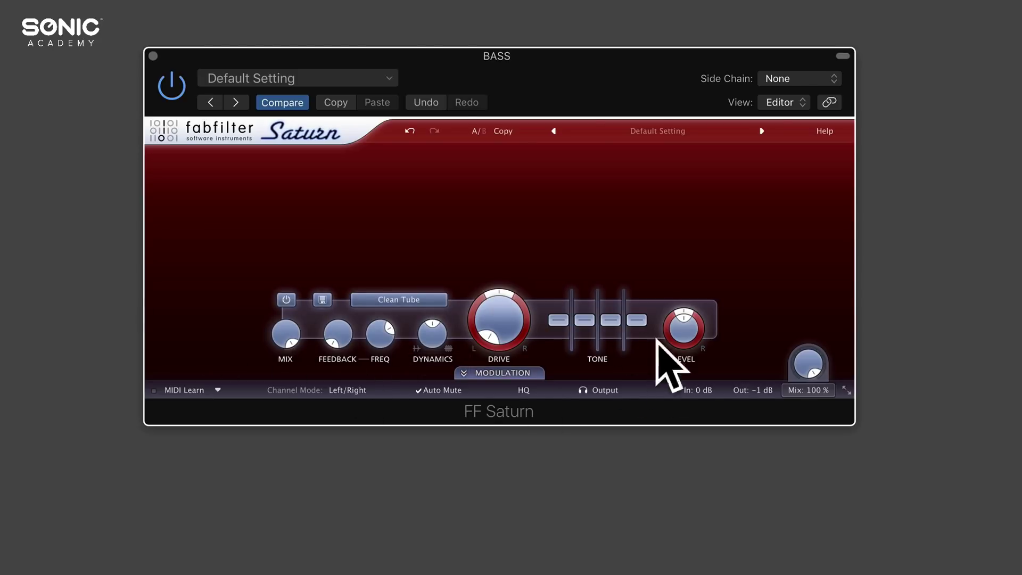
pyautogui.click(286, 300)
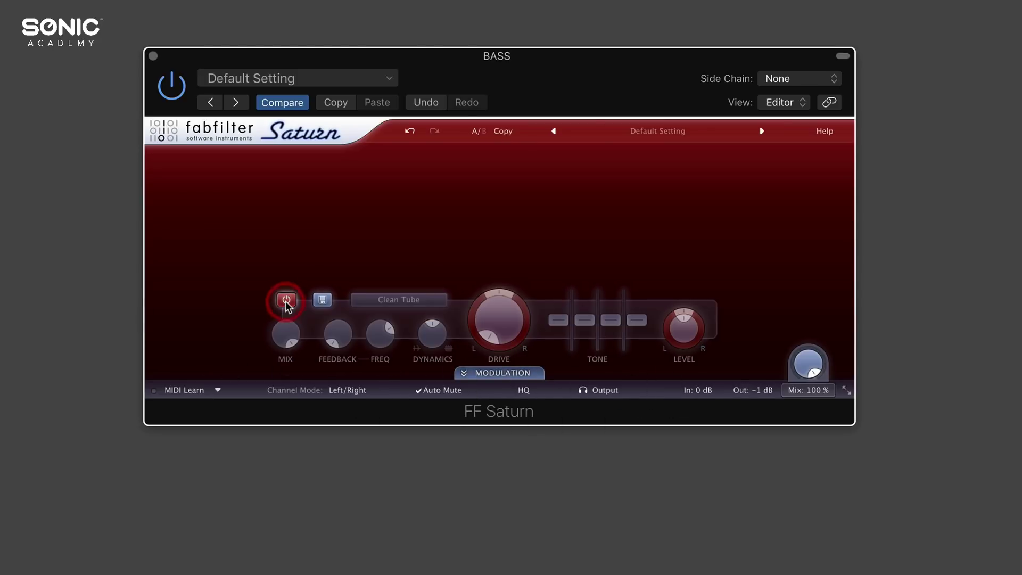
pyautogui.click(286, 300)
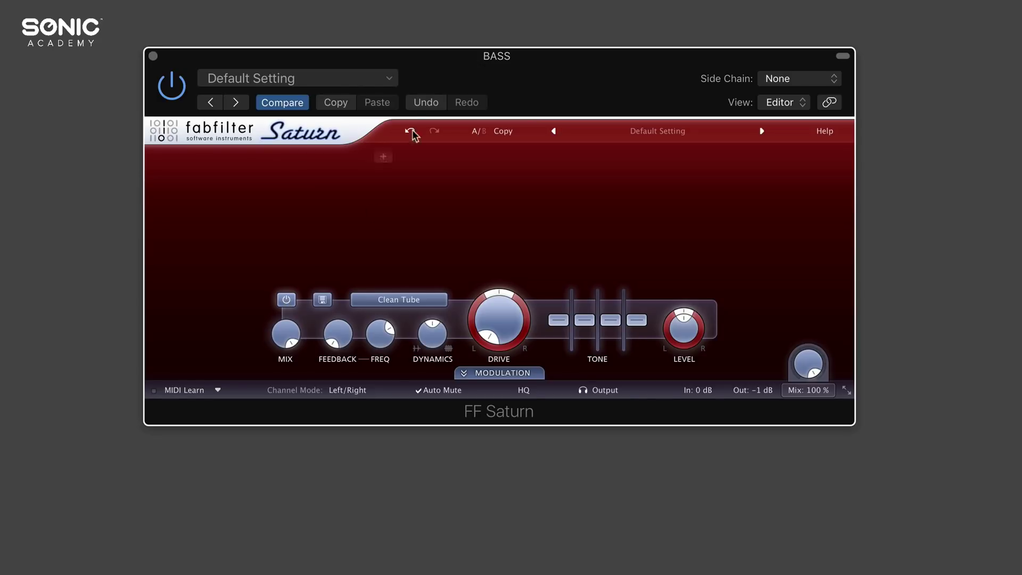
# Add two crossover splits, then remove them to return to a single band.
pyautogui.click(416, 156)
pyautogui.click(539, 157)
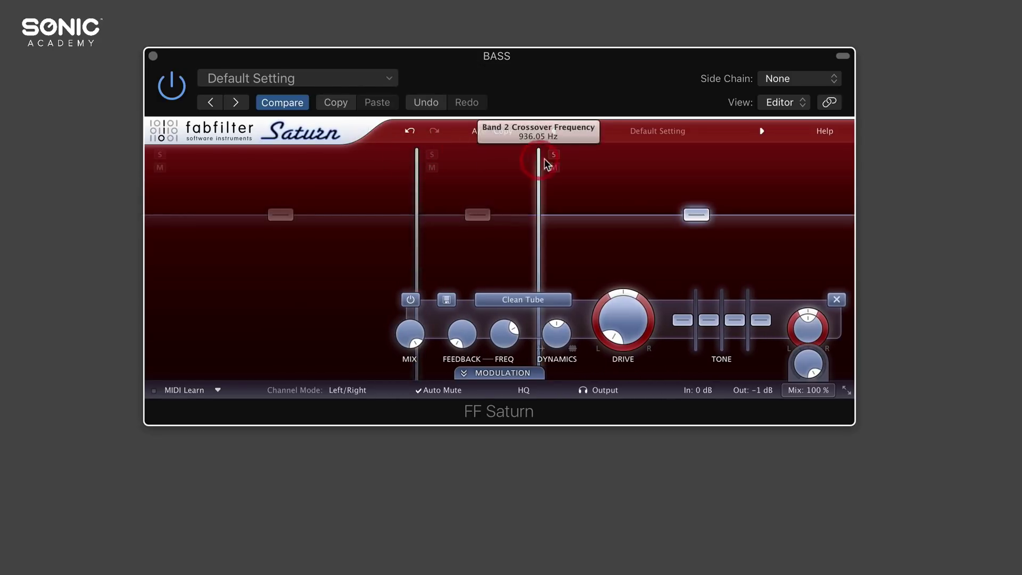
pyautogui.click(837, 299)
pyautogui.click(838, 300)
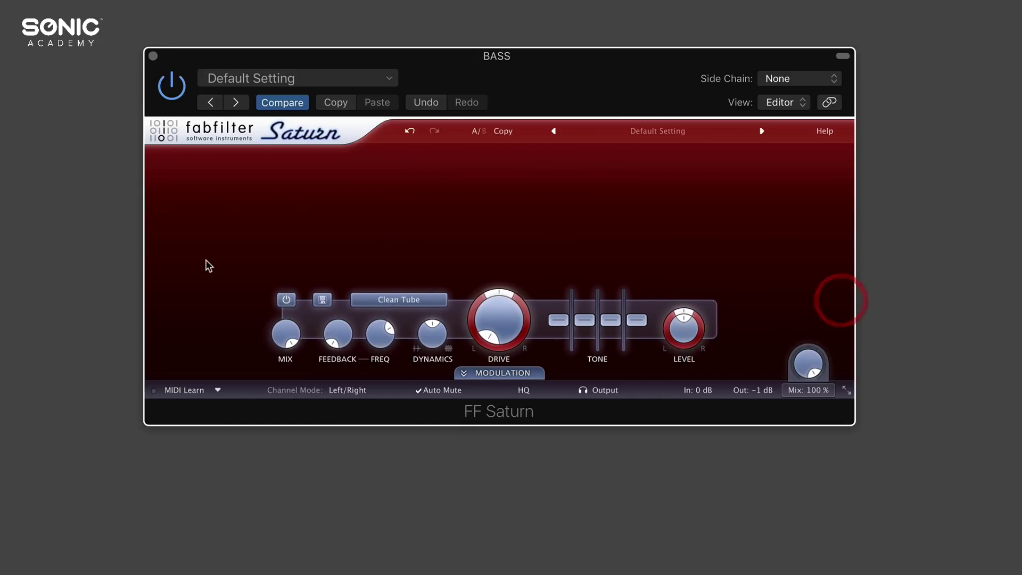
# Lower the band's mix to about 63% and feedback frequency to about 109 Hz.
pyautogui.click(286, 299)
pyautogui.click(286, 299)
pyautogui.moveTo(285, 341)
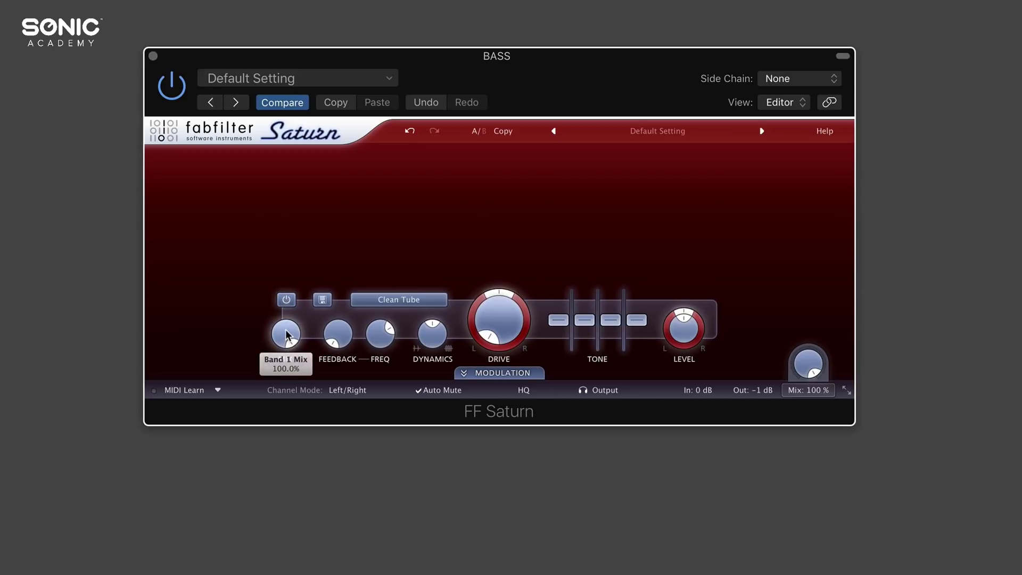
pyautogui.moveTo(287, 341)
pyautogui.mouseDown()
pyautogui.moveTo(298, 529)
pyautogui.moveTo(305, 341)
pyautogui.mouseUp()
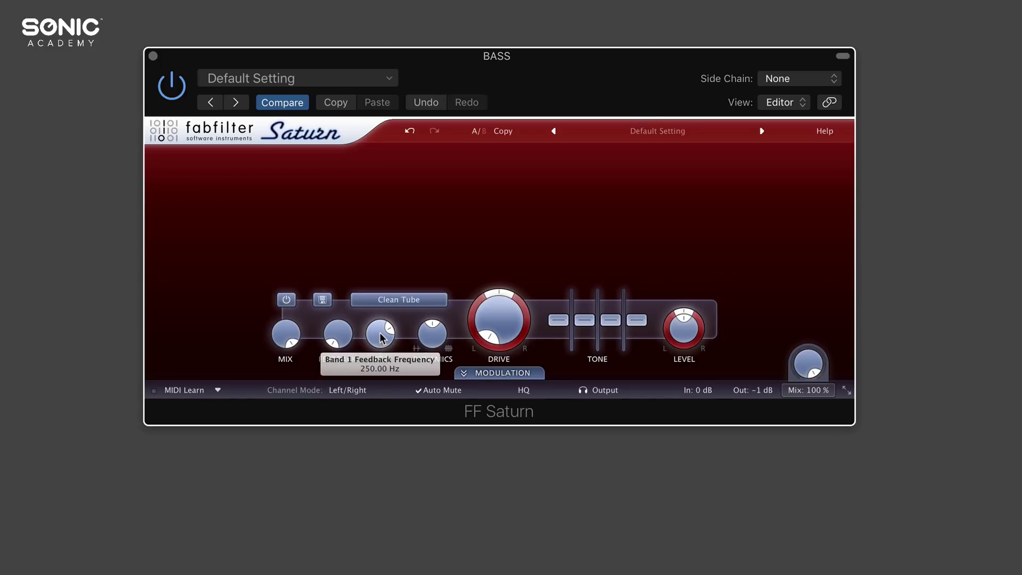
pyautogui.moveTo(382, 343); pyautogui.dragTo(346, 306)
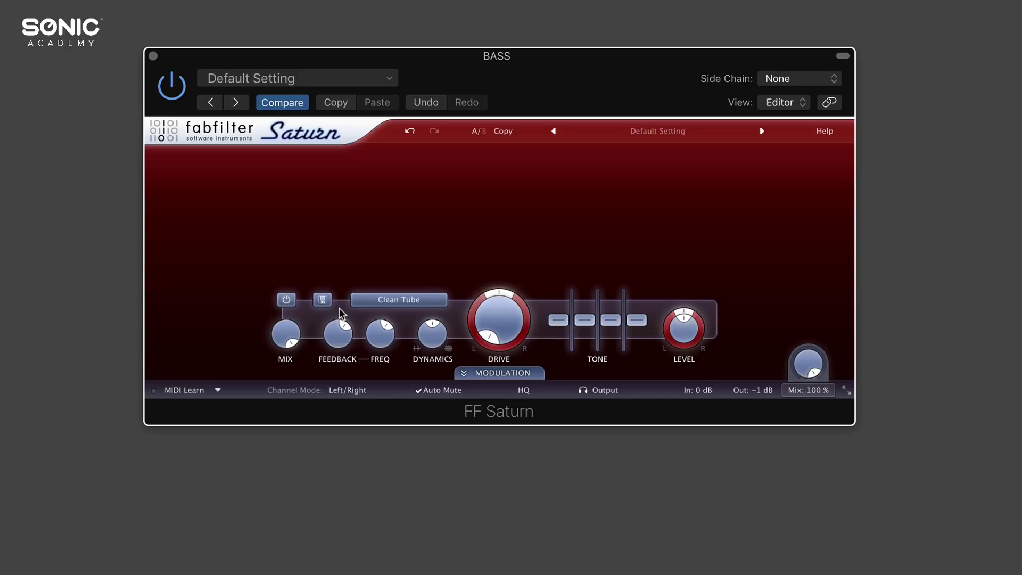
# Turn feedback near minimum and set dynamics to -0.857, then up to -0.279.
pyautogui.moveTo(337, 330)
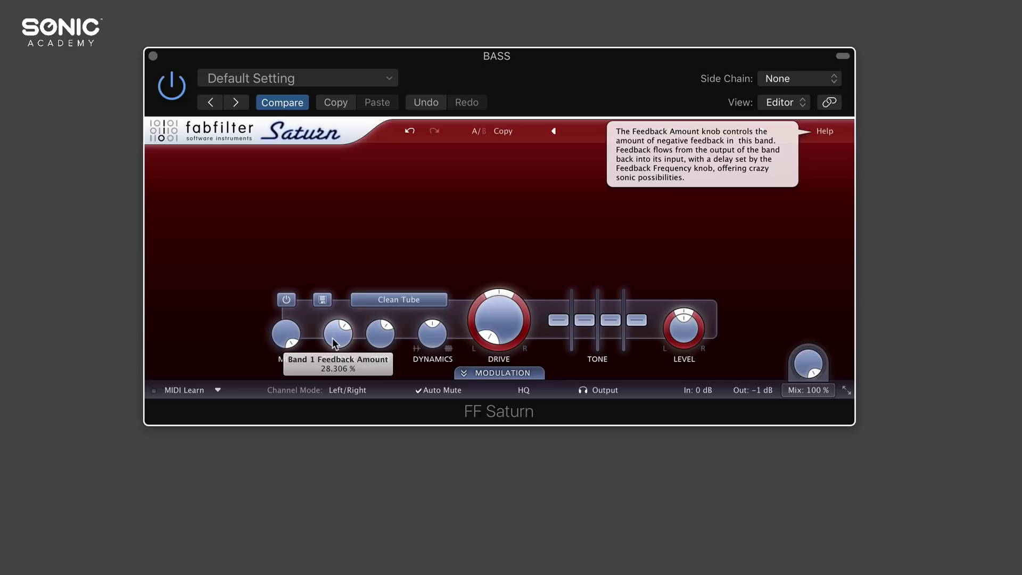
pyautogui.moveTo(334, 341); pyautogui.dragTo(347, 461)
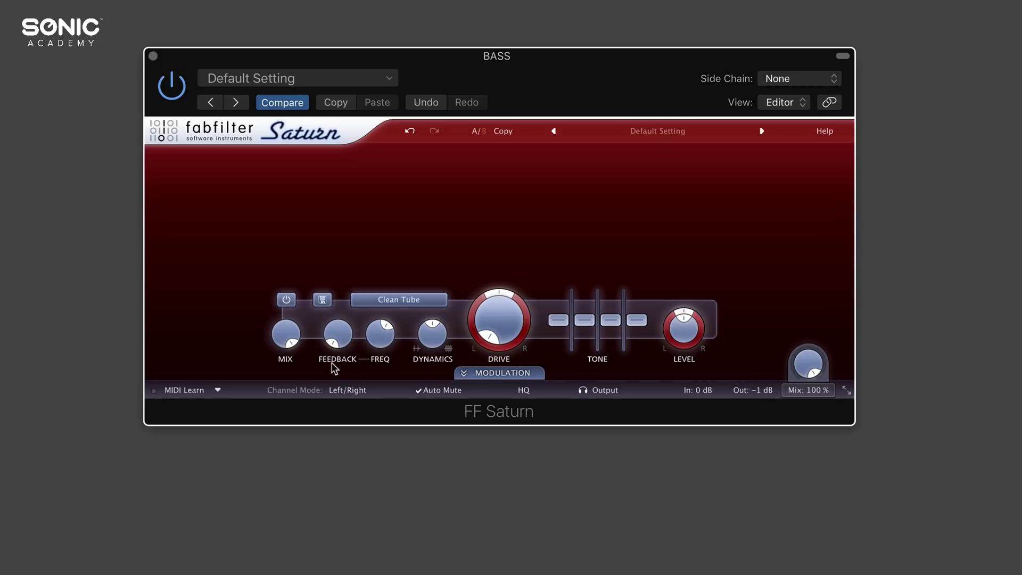
pyautogui.moveTo(381, 335)
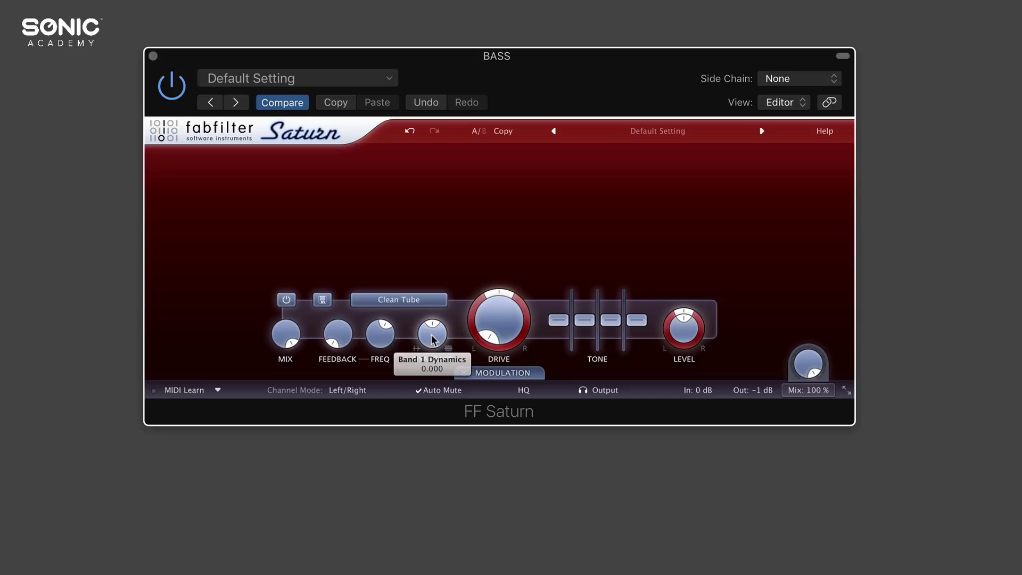
pyautogui.moveTo(429, 369); pyautogui.dragTo(438, 244)
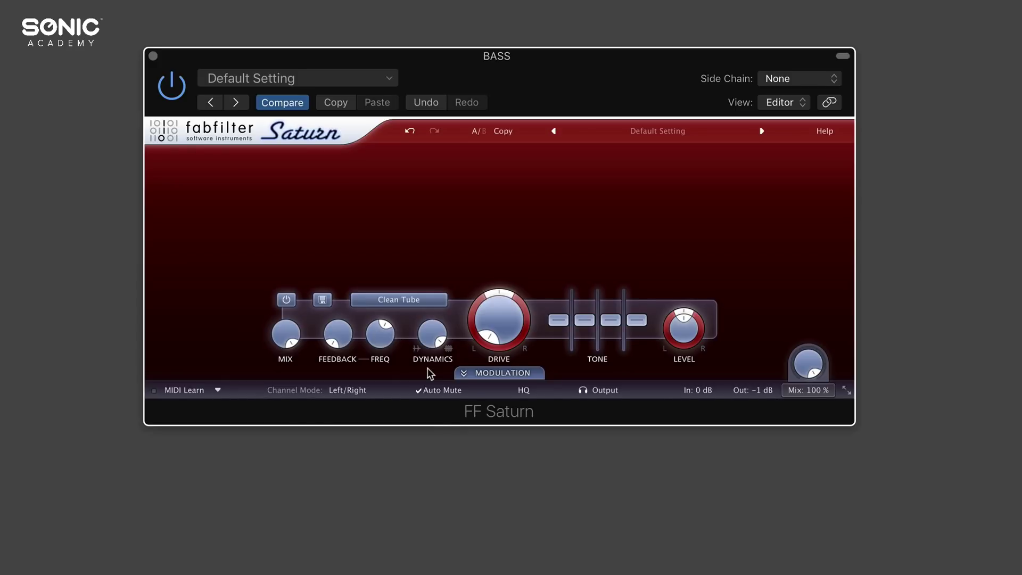
pyautogui.moveTo(434, 335); pyautogui.dragTo(455, 398)
# Sweep the Clean Tube band's drive up toward 92%, then back down to about 0.6%.
pyautogui.moveTo(499, 326)
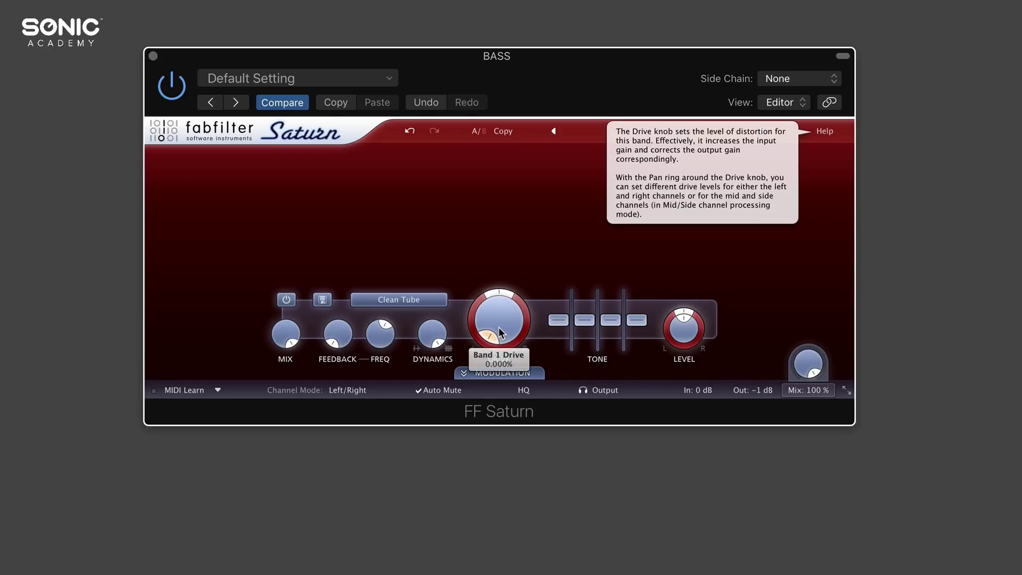
pyautogui.moveTo(502, 319); pyautogui.dragTo(622, 399)
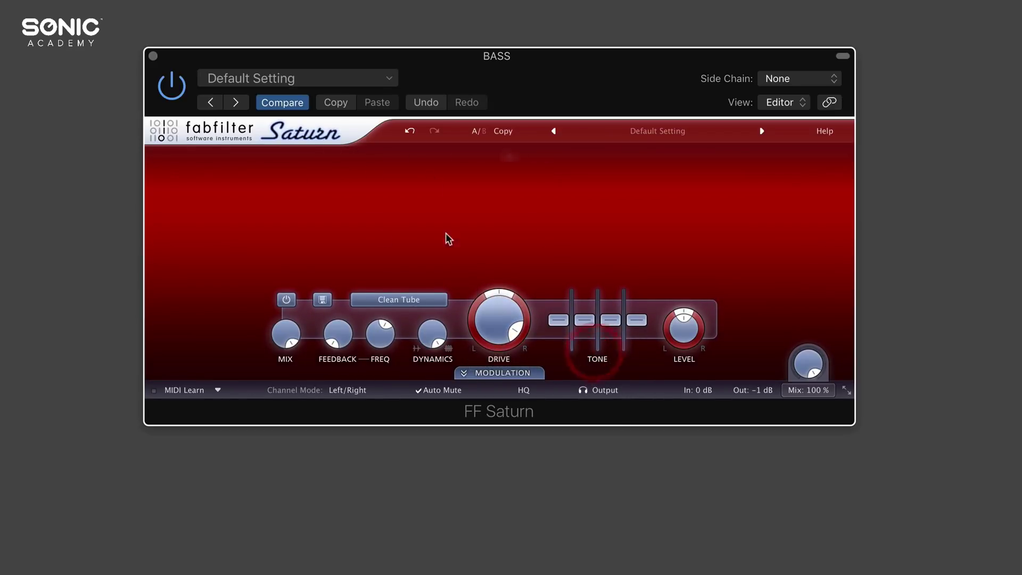
pyautogui.moveTo(490, 313); pyautogui.dragTo(505, 493)
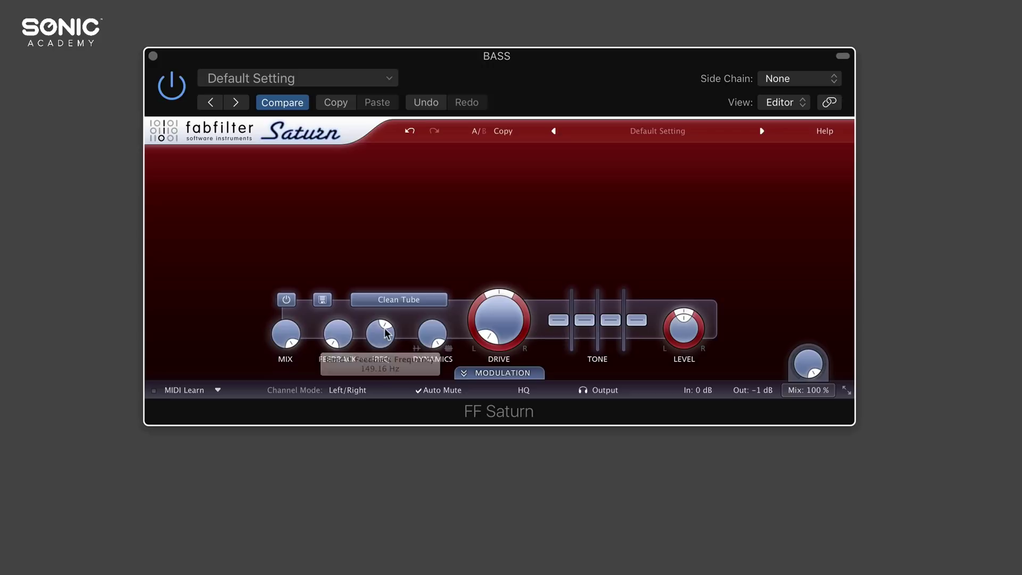
# Switch the band's distortion style to Smudge and start bass playback.
pyautogui.click(400, 299)
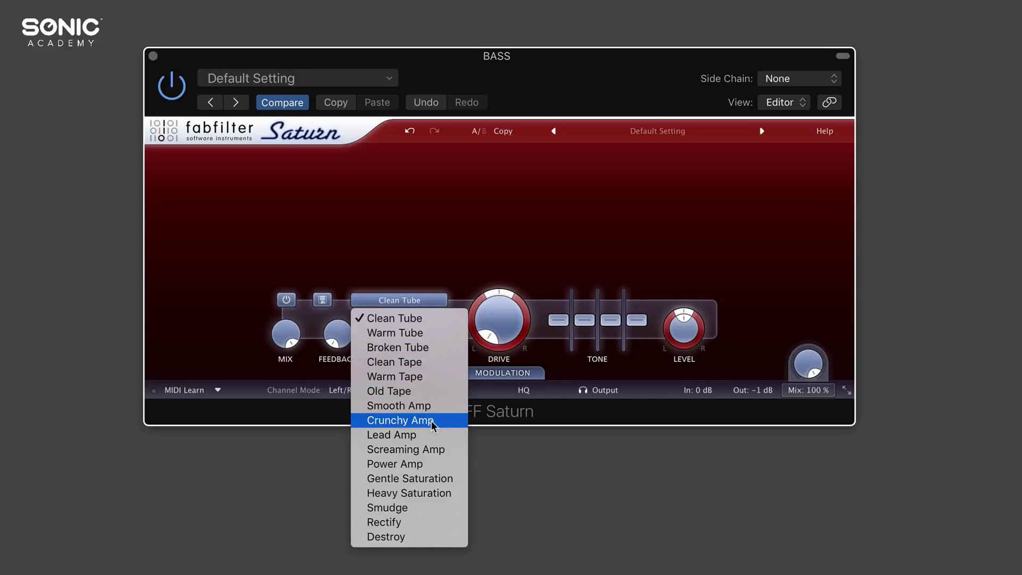
pyautogui.click(428, 507)
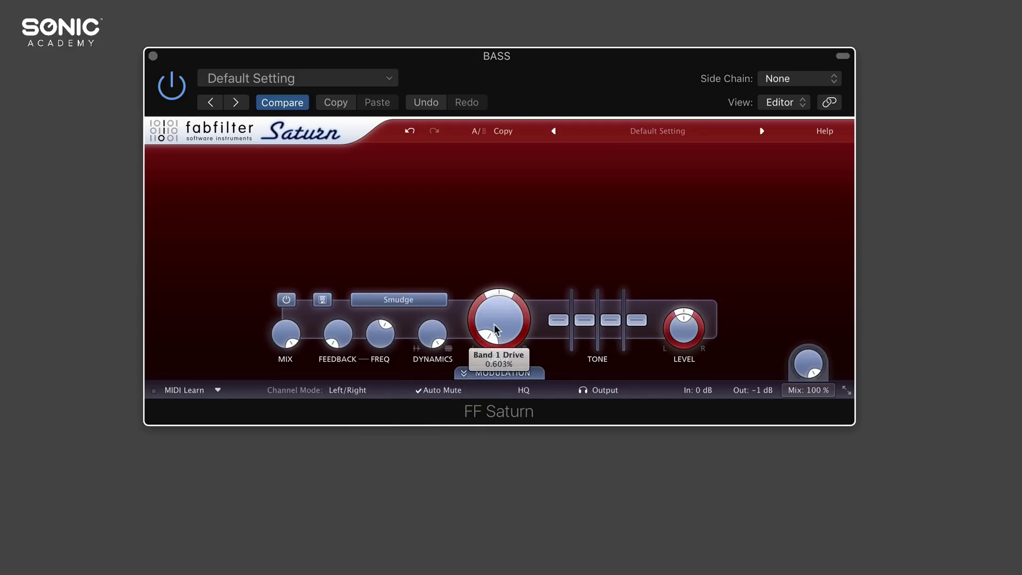
pyautogui.moveTo(495, 325)
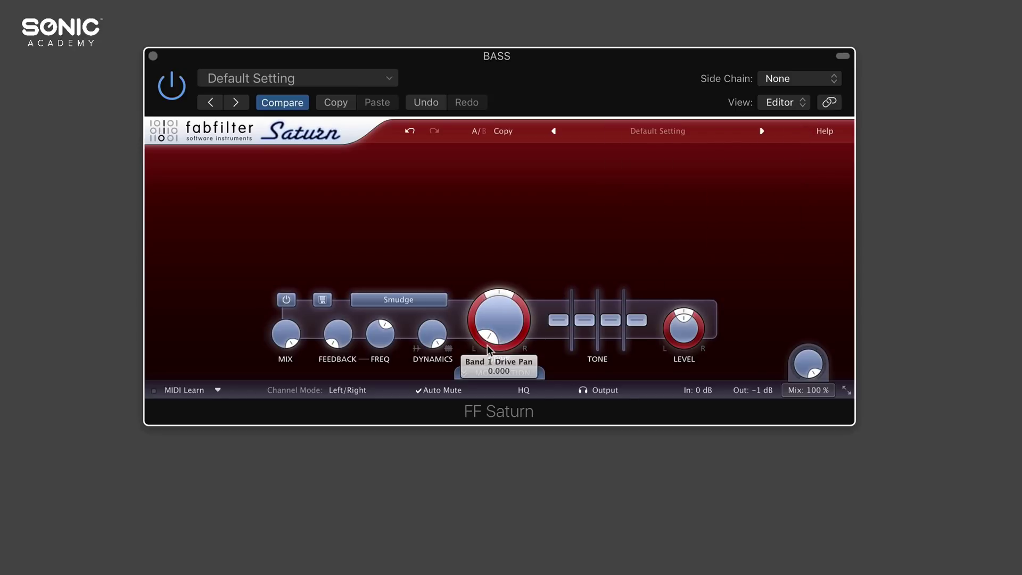
pyautogui.press('space')
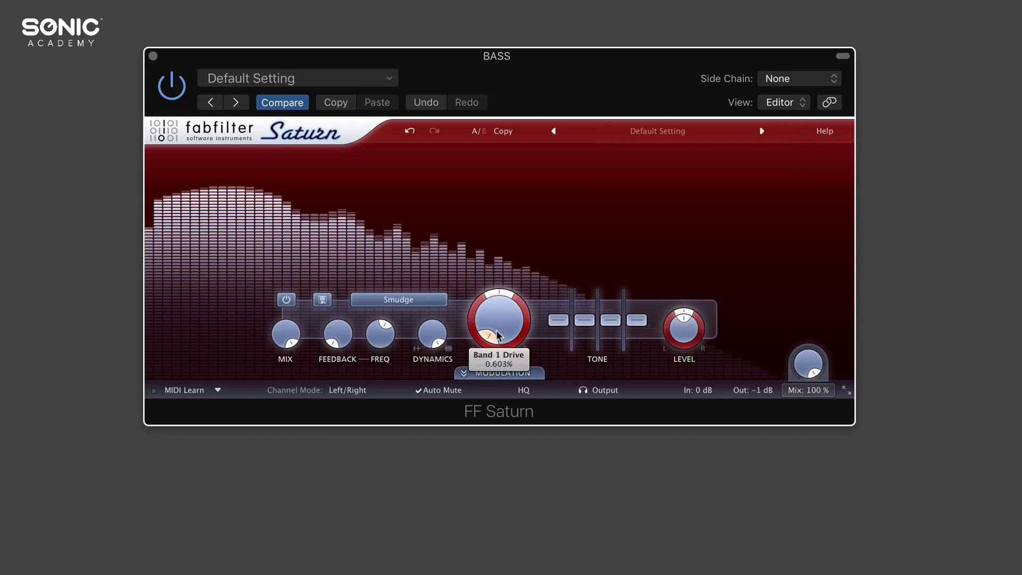
# Sweep the Smudge band's drive up, then return it to 0%.
pyautogui.moveTo(500, 336); pyautogui.dragTo(434, 325)
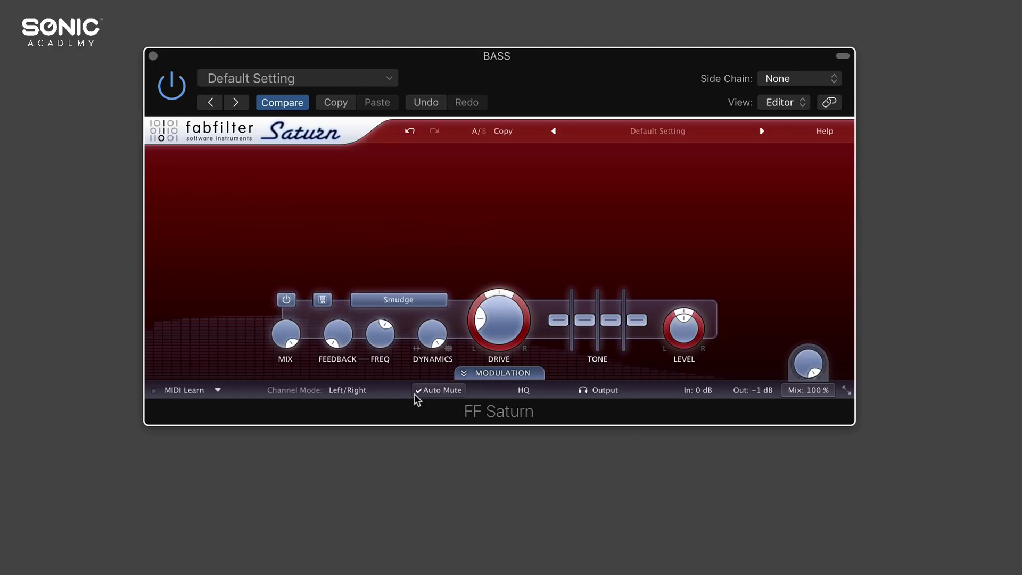
pyautogui.moveTo(415, 395)
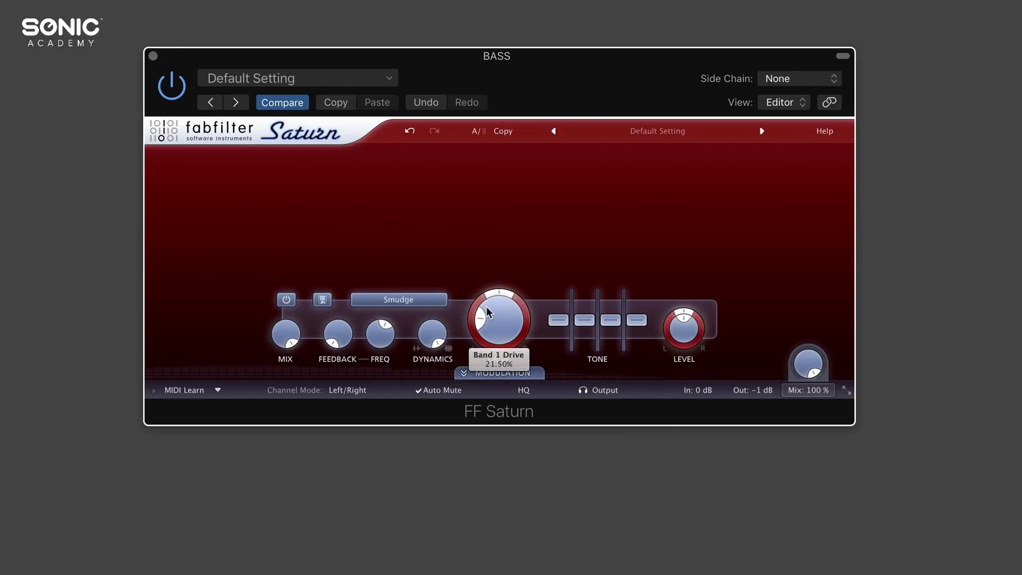
pyautogui.moveTo(481, 317); pyautogui.dragTo(486, 343)
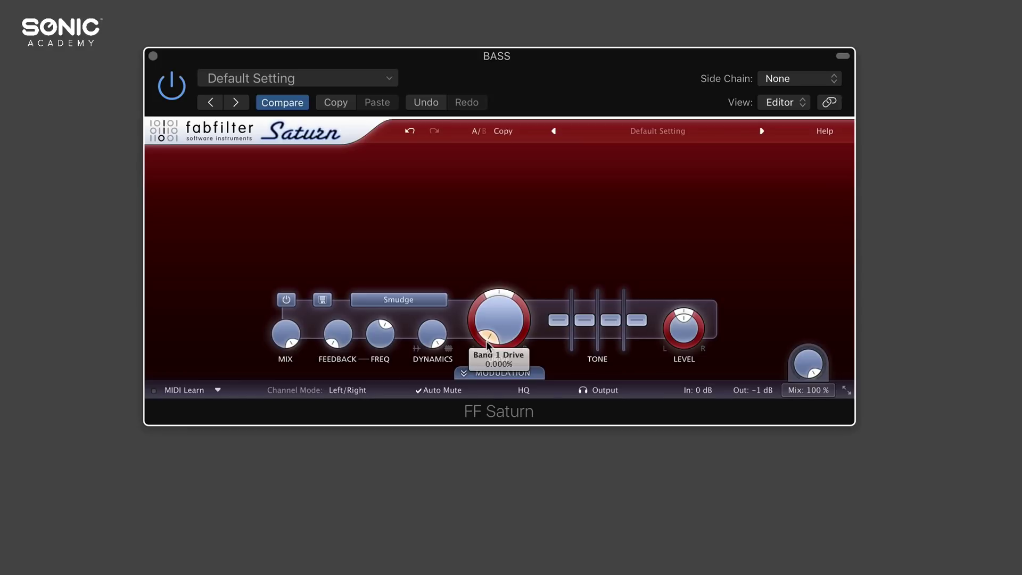
# Try the Rectify distortion style with the band's drive turned up.
pyautogui.click(415, 302)
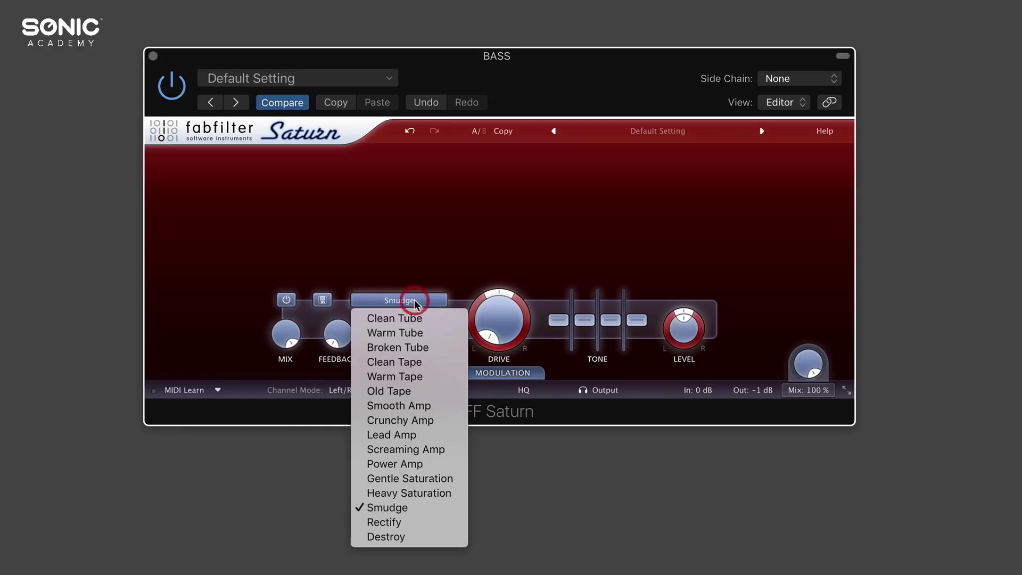
pyautogui.click(421, 523)
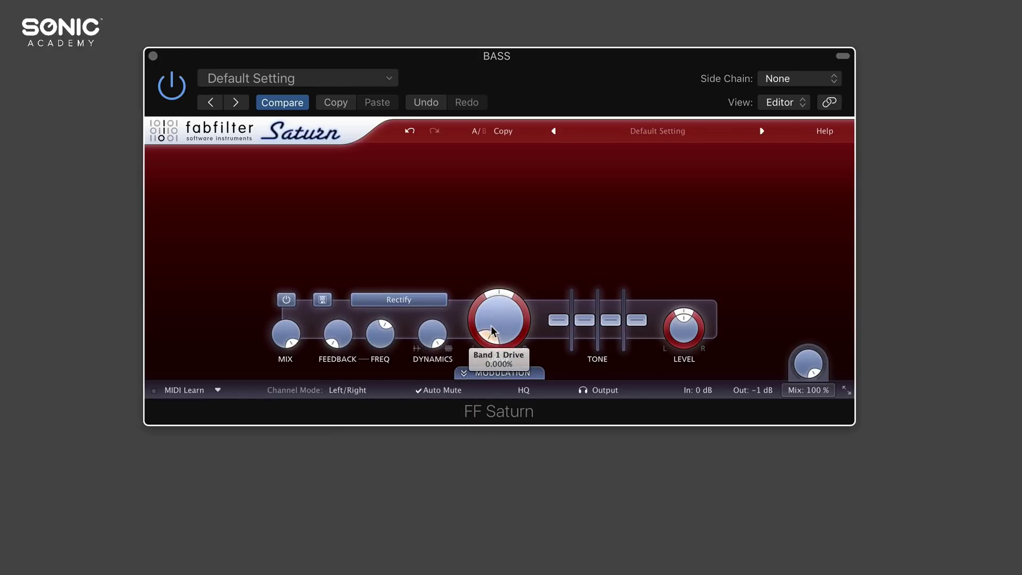
pyautogui.moveTo(488, 337)
pyautogui.mouseDown()
pyautogui.moveTo(491, 306)
pyautogui.moveTo(478, 351)
pyautogui.moveTo(484, 343)
pyautogui.mouseUp()
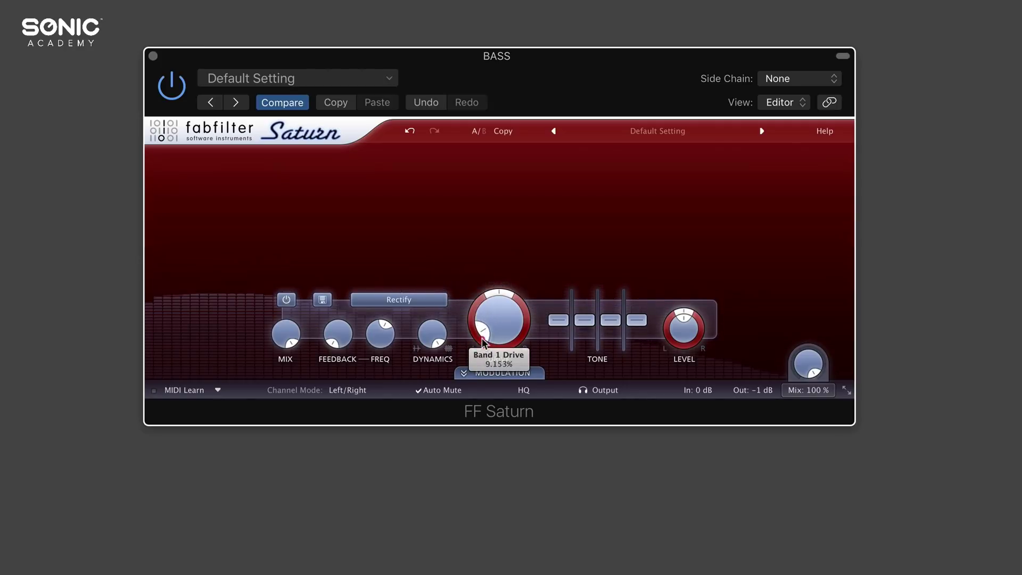
# Switch to the Destroy style and raise drive to about 45%.
pyautogui.click(414, 296)
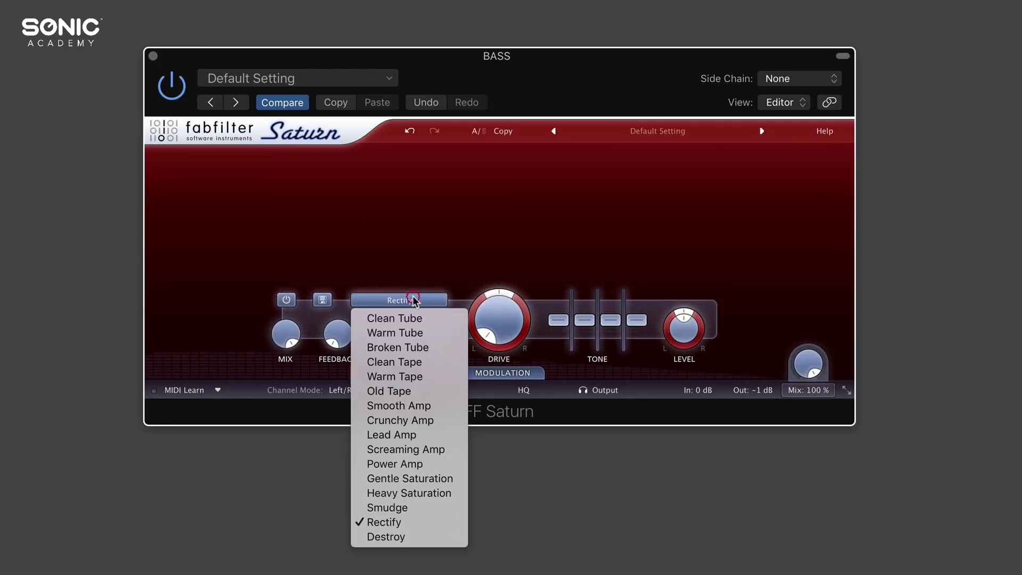
pyautogui.click(416, 538)
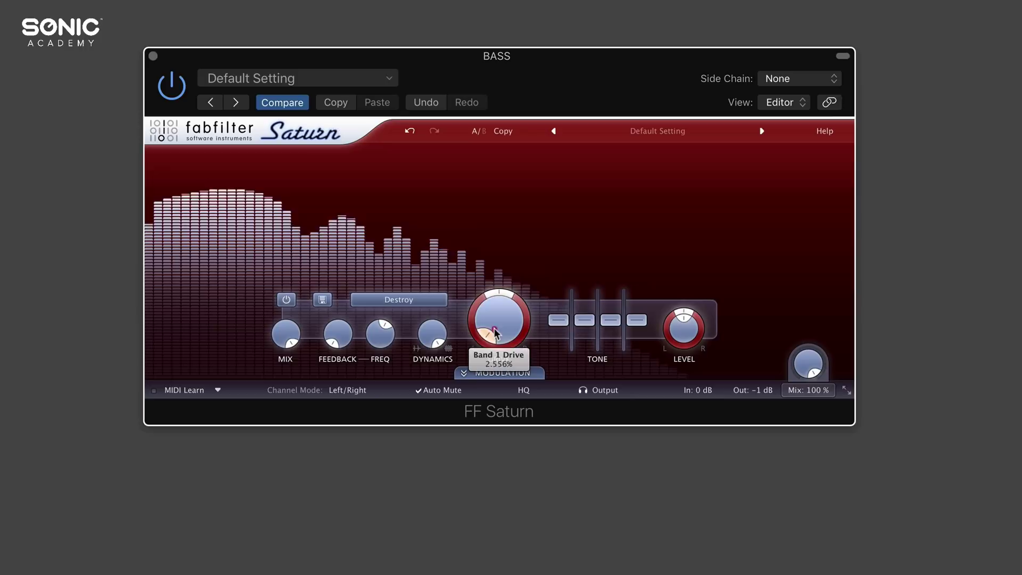
pyautogui.moveTo(486, 332); pyautogui.dragTo(484, 426)
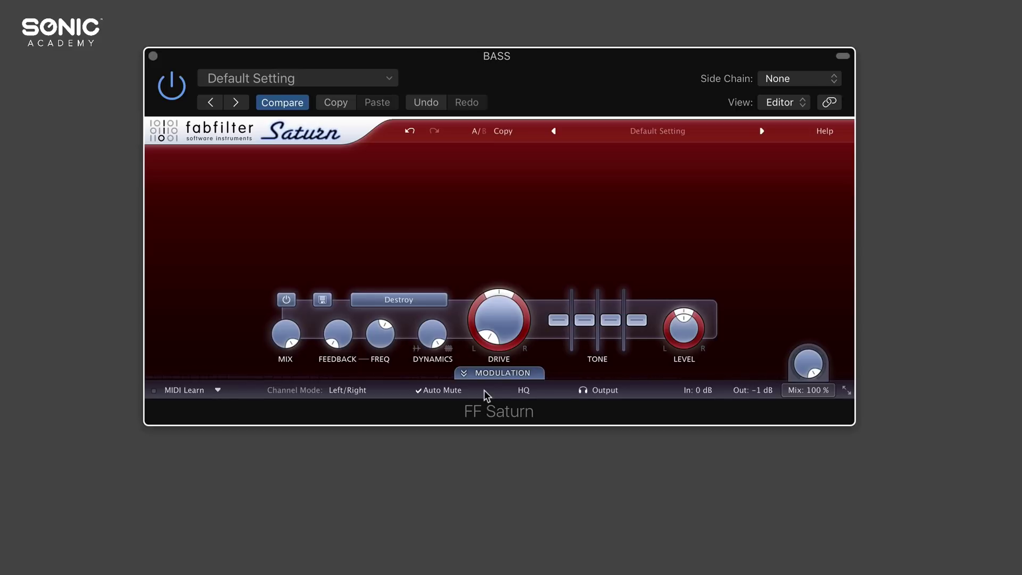
# Add two crossovers to make three bands, then remove them back to one.
pyautogui.moveTo(524, 328)
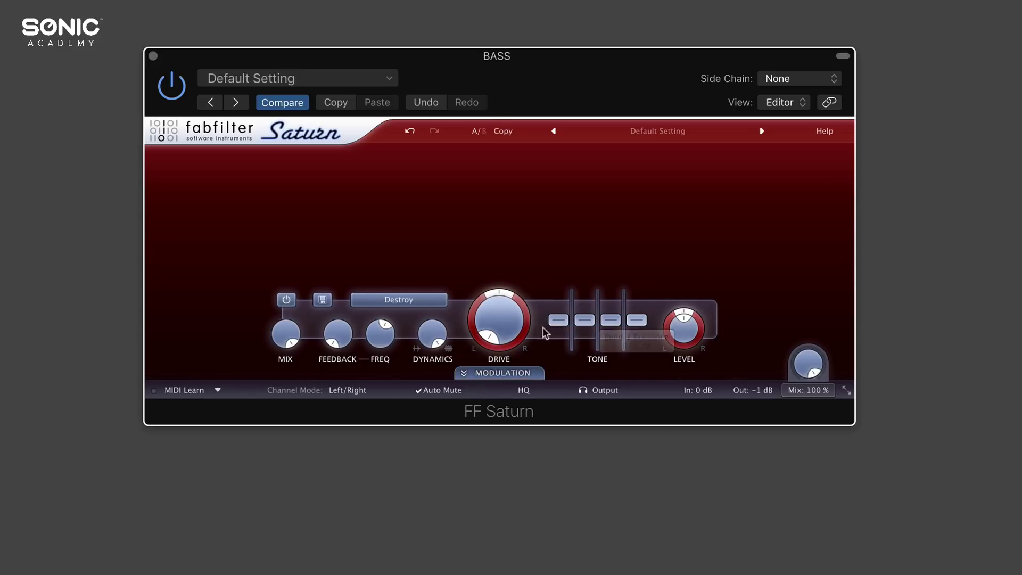
pyautogui.moveTo(555, 322)
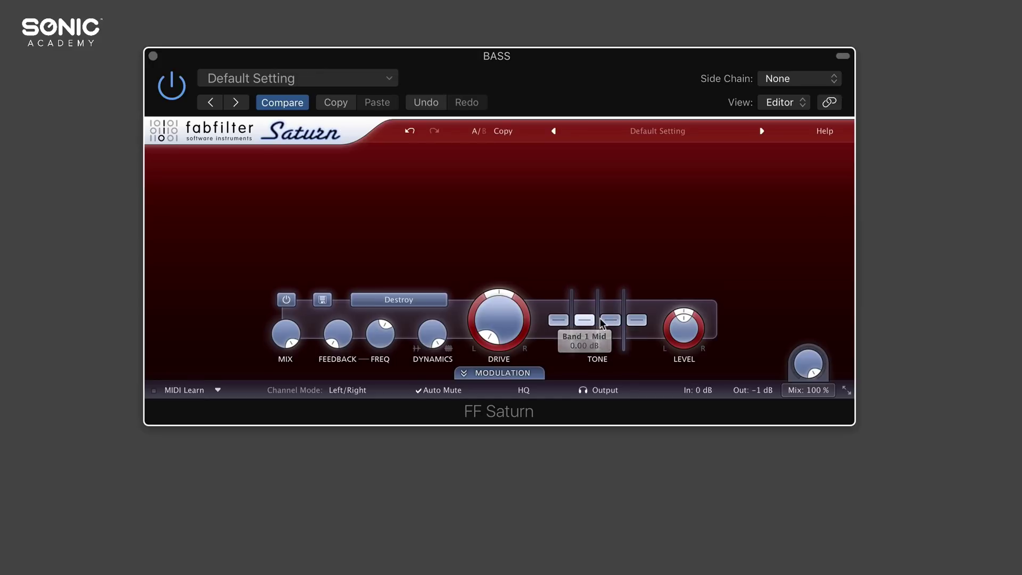
pyautogui.click(382, 155)
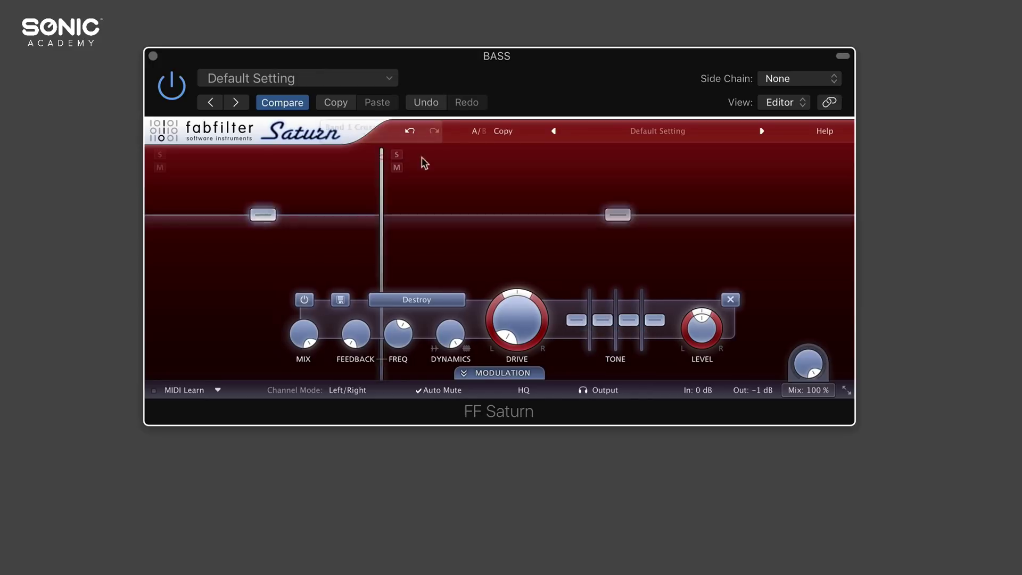
pyautogui.click(507, 157)
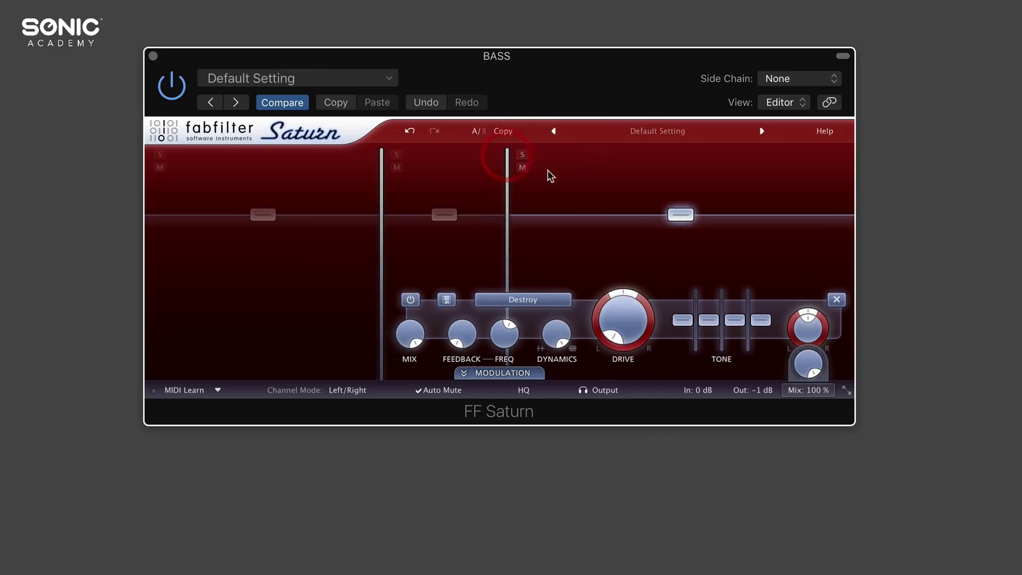
pyautogui.click(837, 299)
pyautogui.click(656, 300)
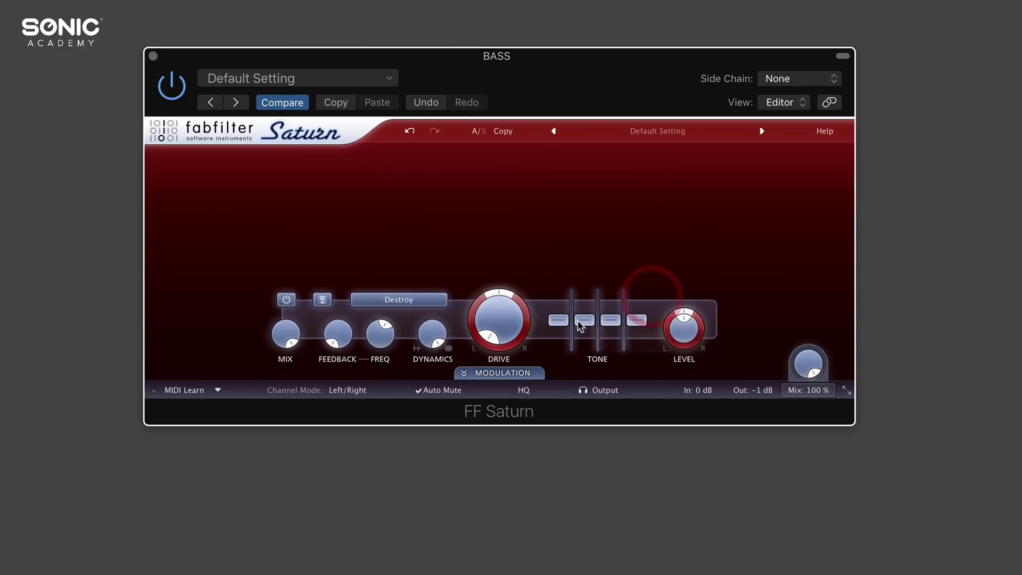
# Boost the mid tone slightly, then reset the tone sliders to 0 dB and dynamics to 0.
pyautogui.moveTo(560, 321)
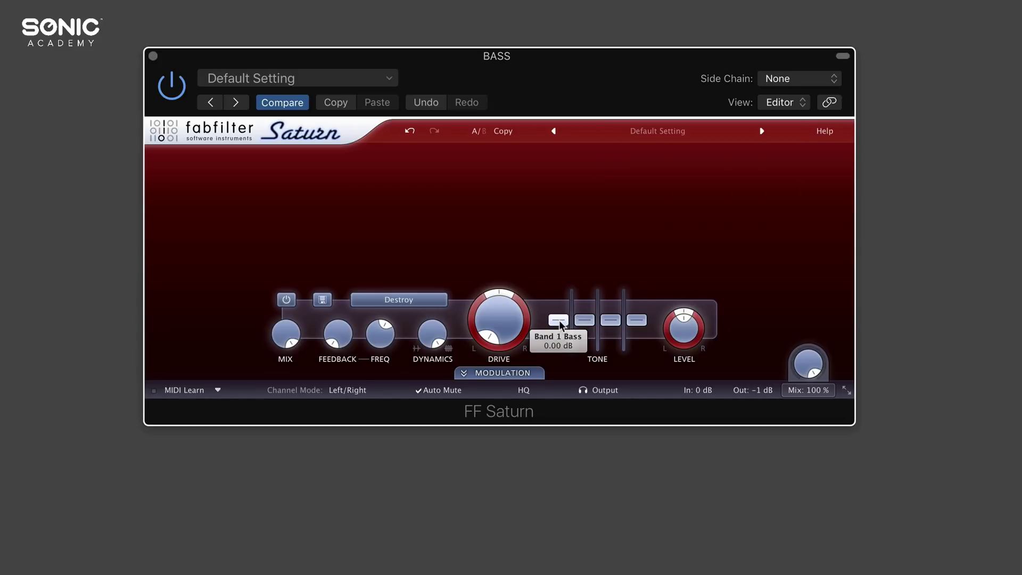
pyautogui.moveTo(584, 320); pyautogui.dragTo(640, 309)
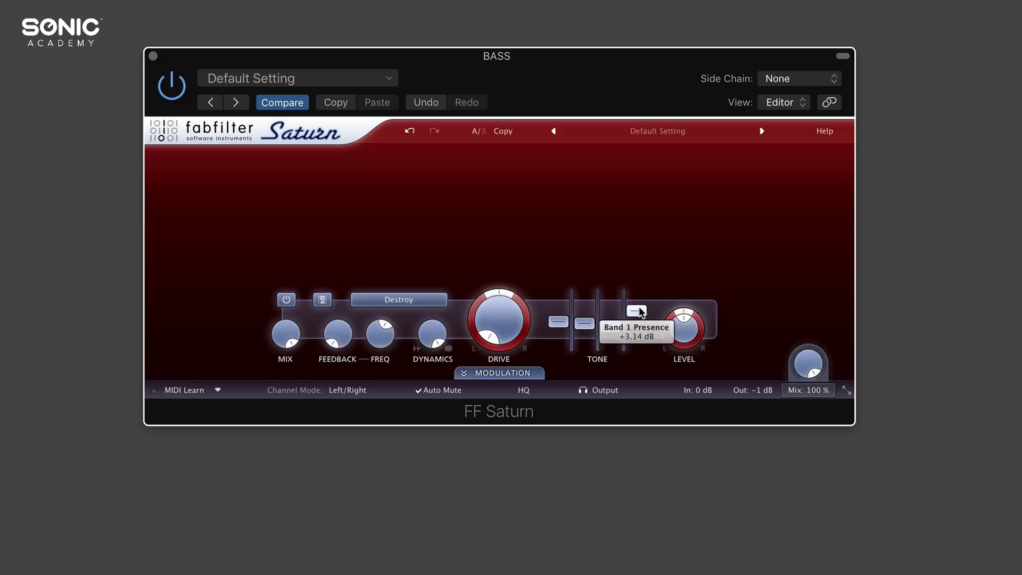
pyautogui.moveTo(637, 311); pyautogui.dragTo(638, 320)
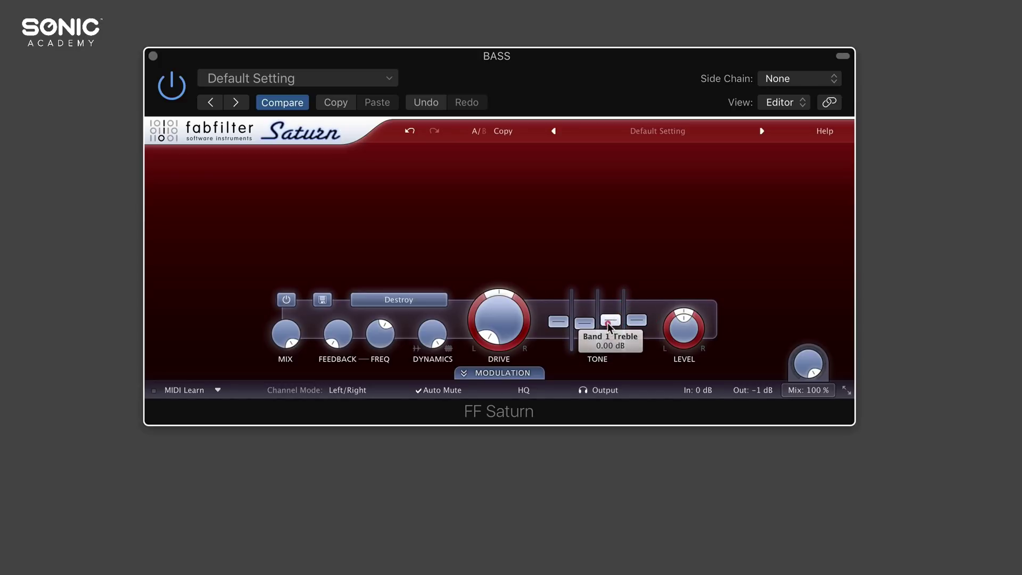
pyautogui.keyDown('alt'); pyautogui.click(587, 326); pyautogui.keyUp('alt')
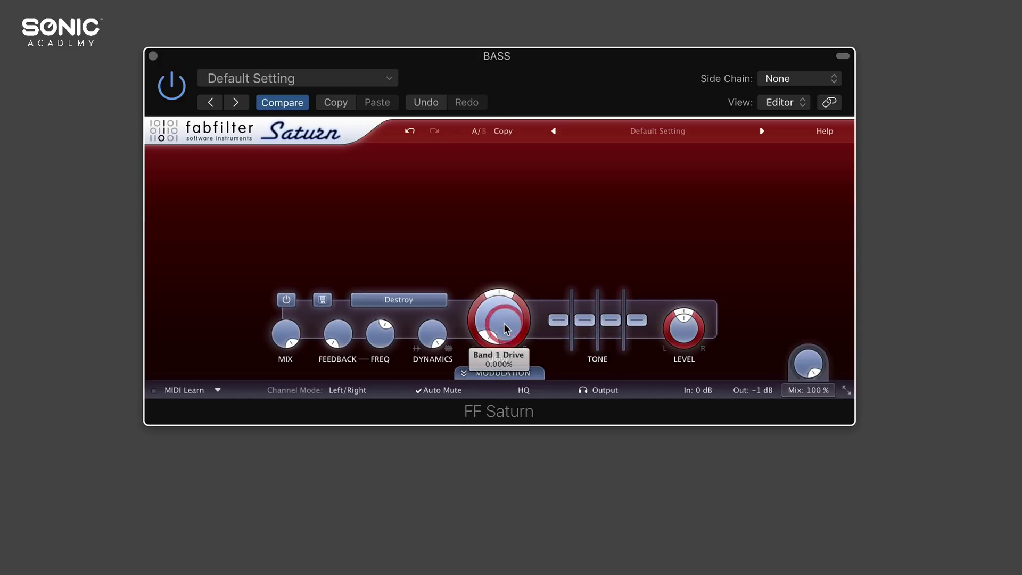
pyautogui.keyDown('alt'); pyautogui.click(430, 341); pyautogui.keyUp('alt')
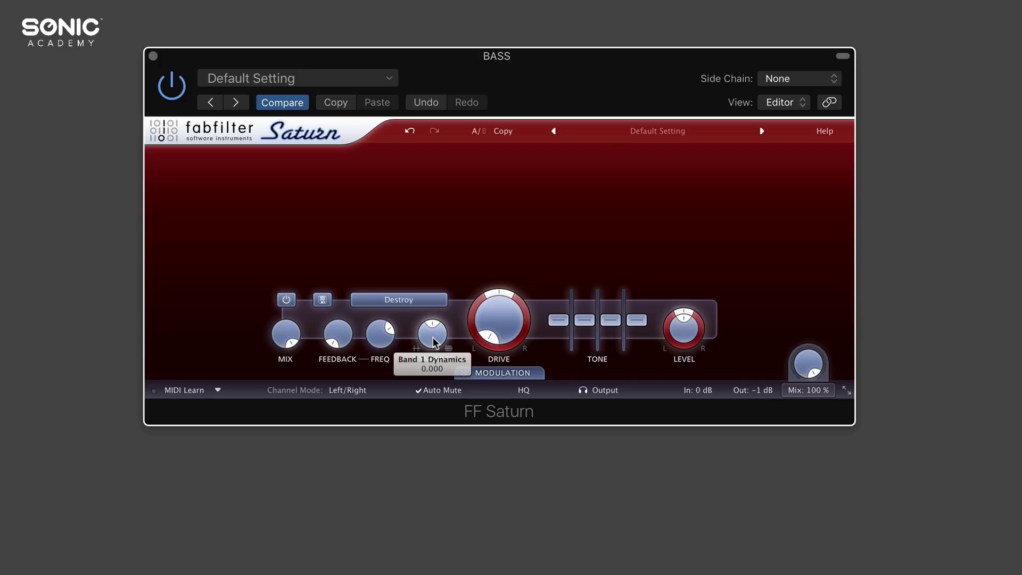
# Lower the band's level to -2.70 dB and pan it left, then right.
pyautogui.moveTo(686, 330)
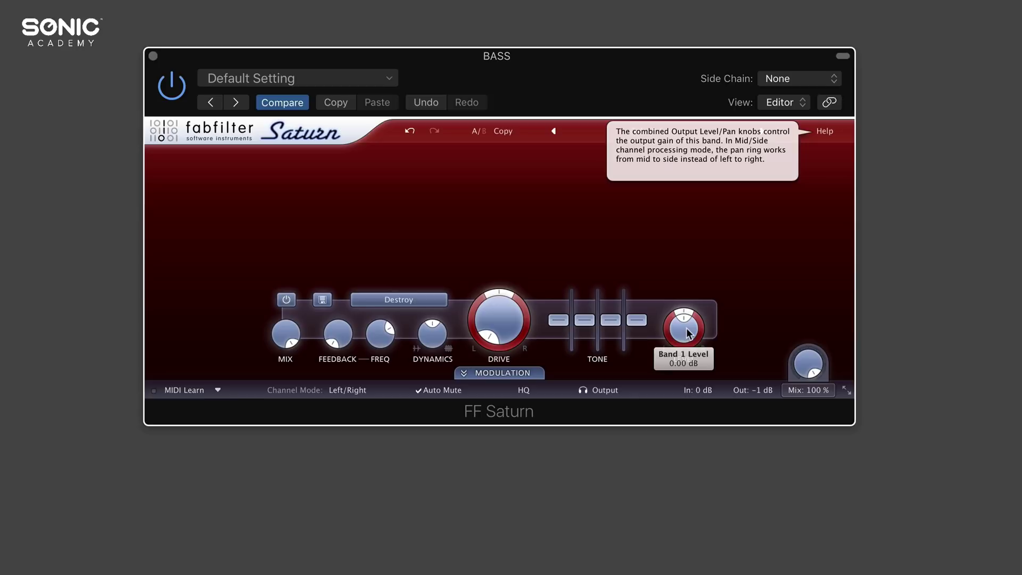
pyautogui.moveTo(687, 333)
pyautogui.mouseDown()
pyautogui.moveTo(680, 285)
pyautogui.moveTo(685, 334)
pyautogui.mouseUp()
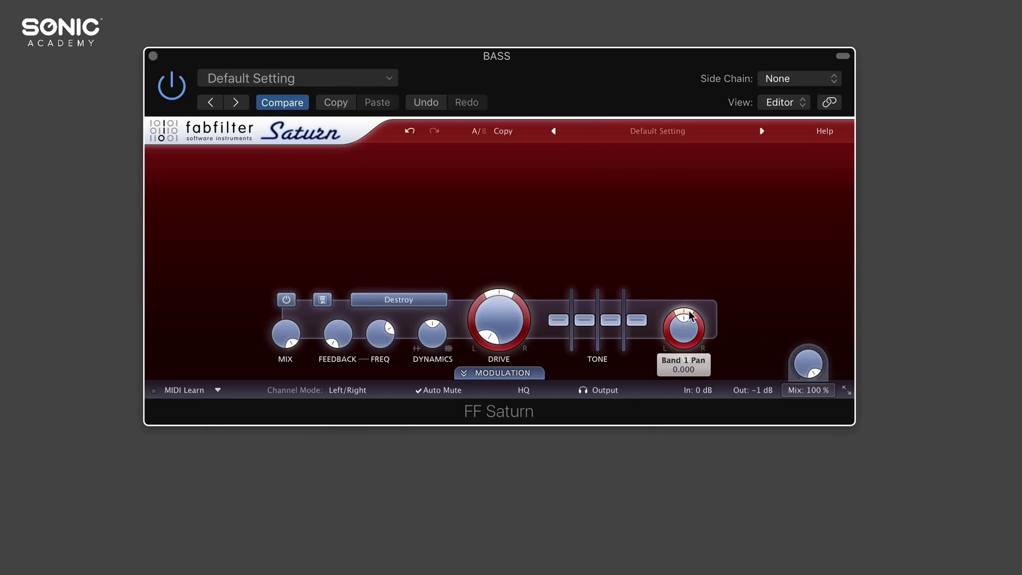
pyautogui.moveTo(691, 316); pyautogui.dragTo(655, 343)
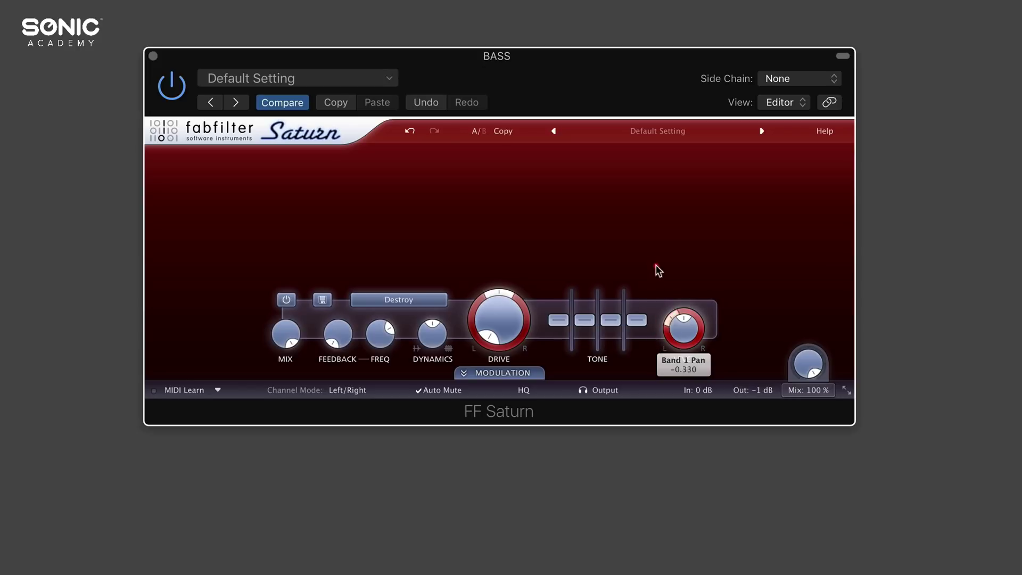
pyautogui.moveTo(721, 223); pyautogui.dragTo(711, 273)
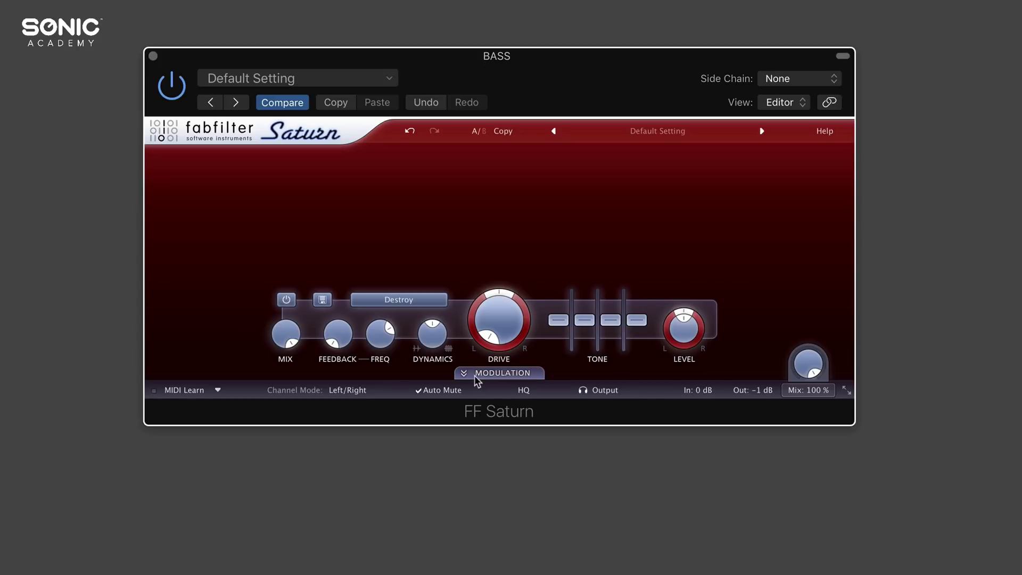
# Add an XLFO 1 modulation source and route it to Band 1 Drive.
pyautogui.click(501, 372)
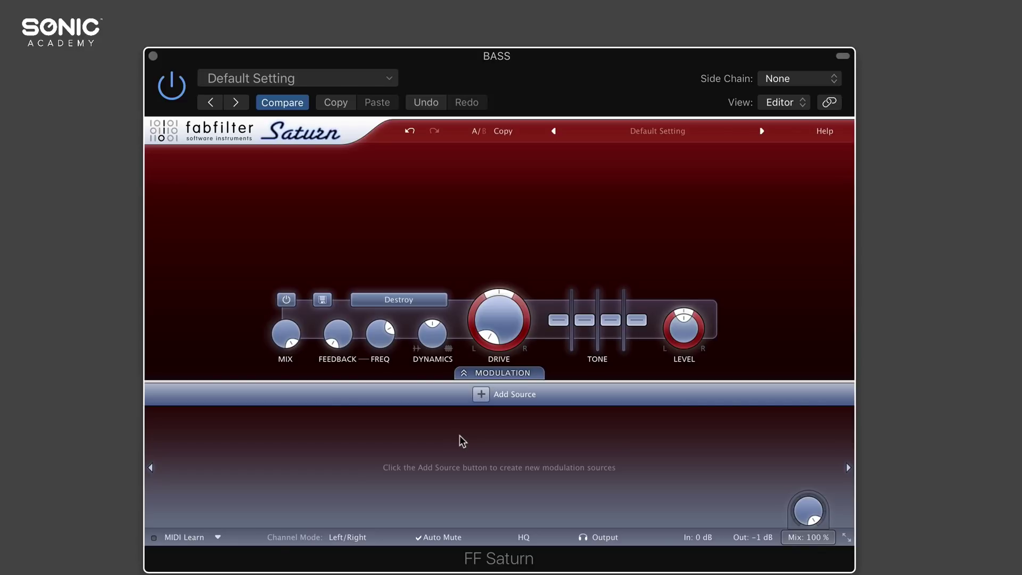
pyautogui.click(481, 394)
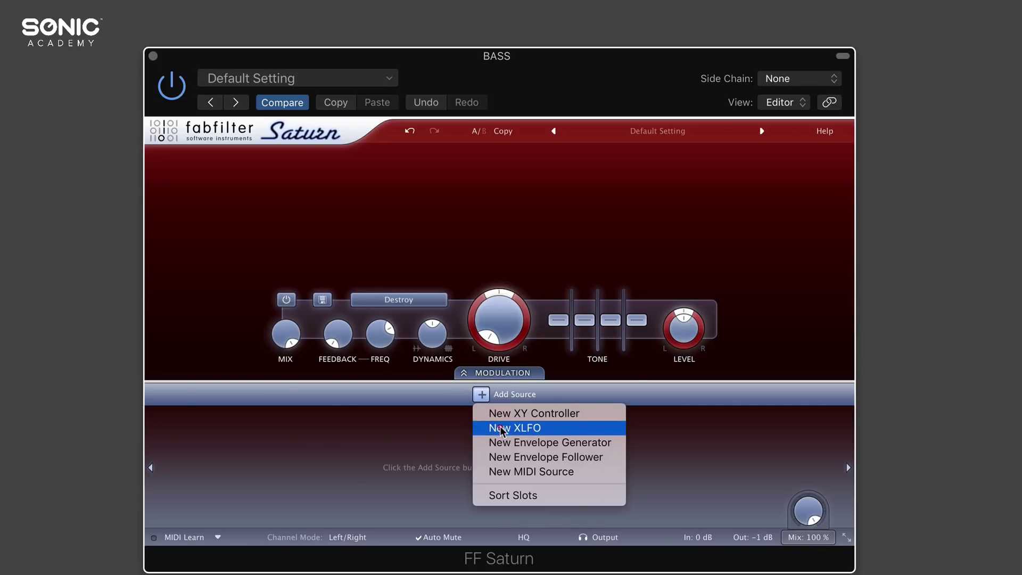
pyautogui.click(500, 429)
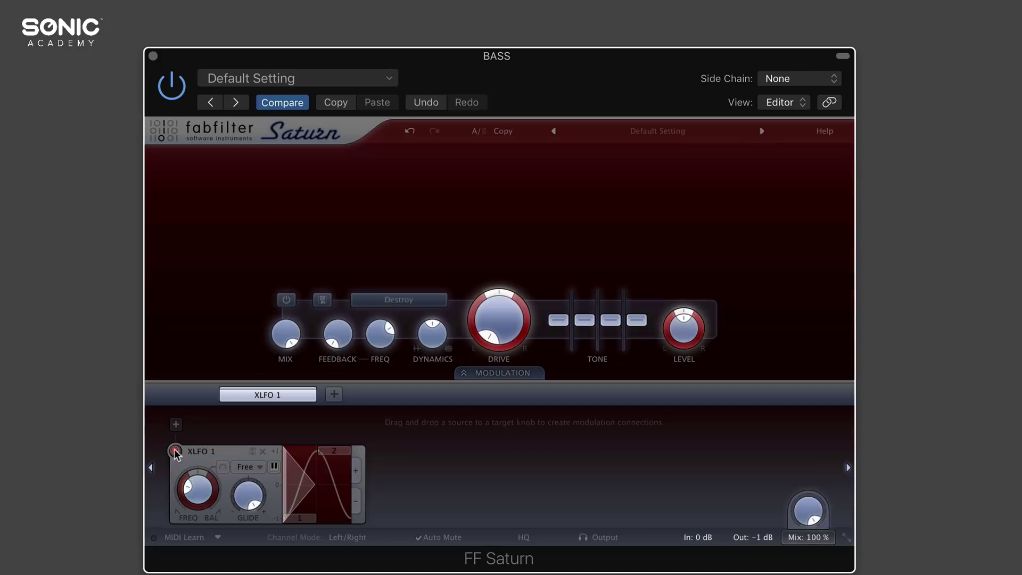
pyautogui.moveTo(176, 451); pyautogui.dragTo(499, 319)
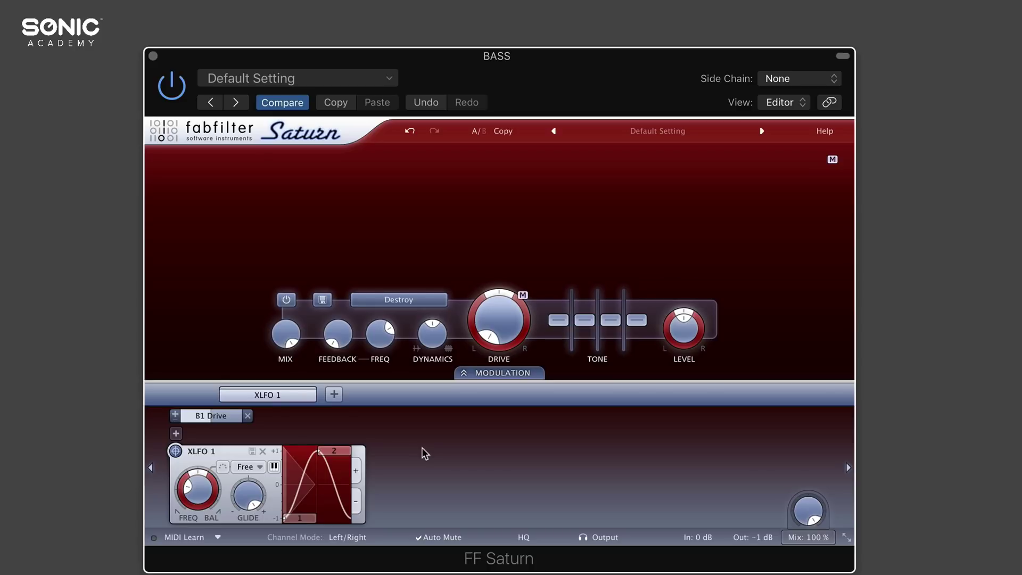
# Add XY 1 and EG 1 sources, routing EG 1 to Dynamics, Feedback Frequency and Feedback.
pyautogui.click(331, 398)
pyautogui.click(396, 414)
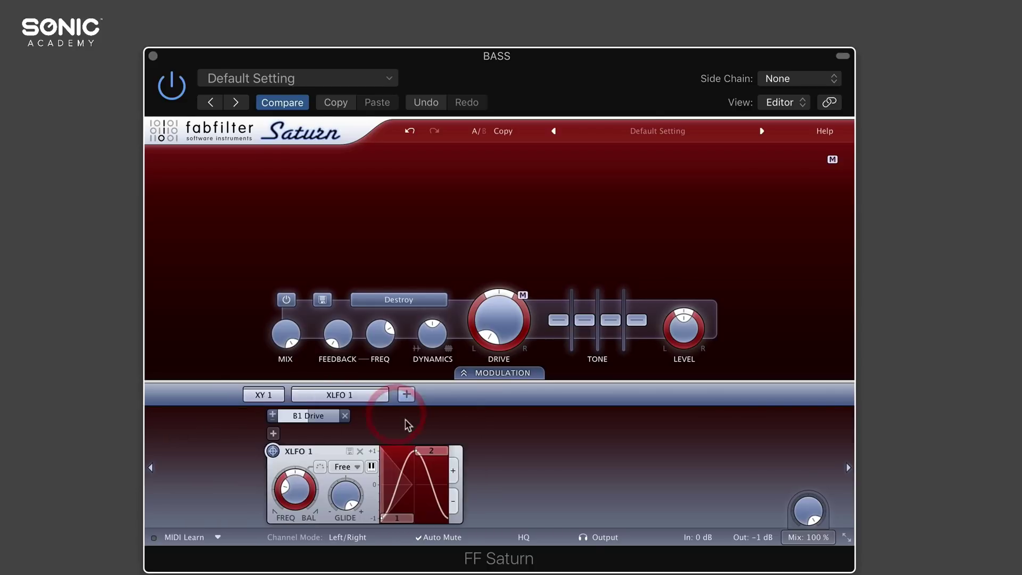
pyautogui.click(417, 395)
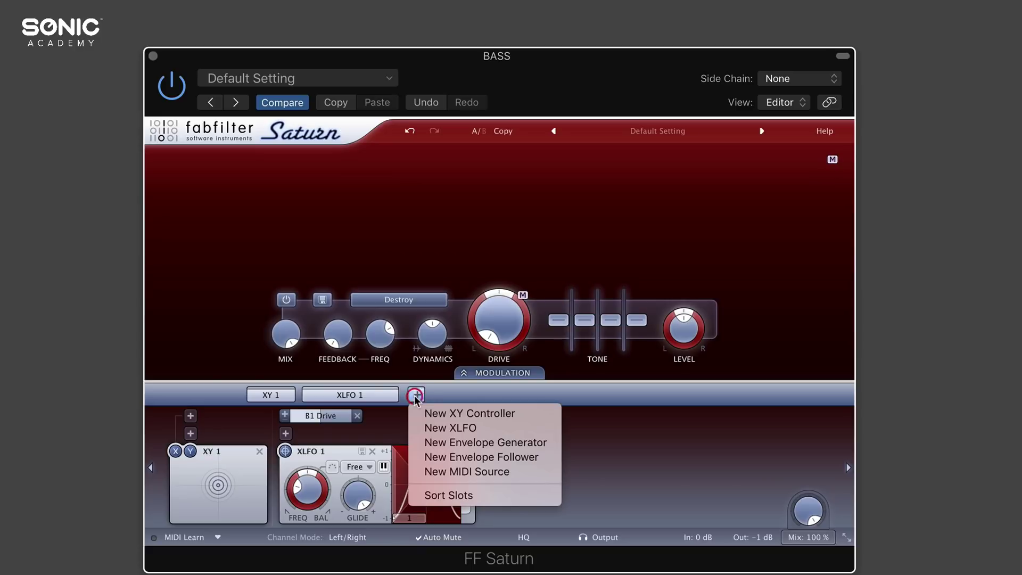
pyautogui.click(488, 447)
pyautogui.moveTo(495, 451); pyautogui.dragTo(432, 335)
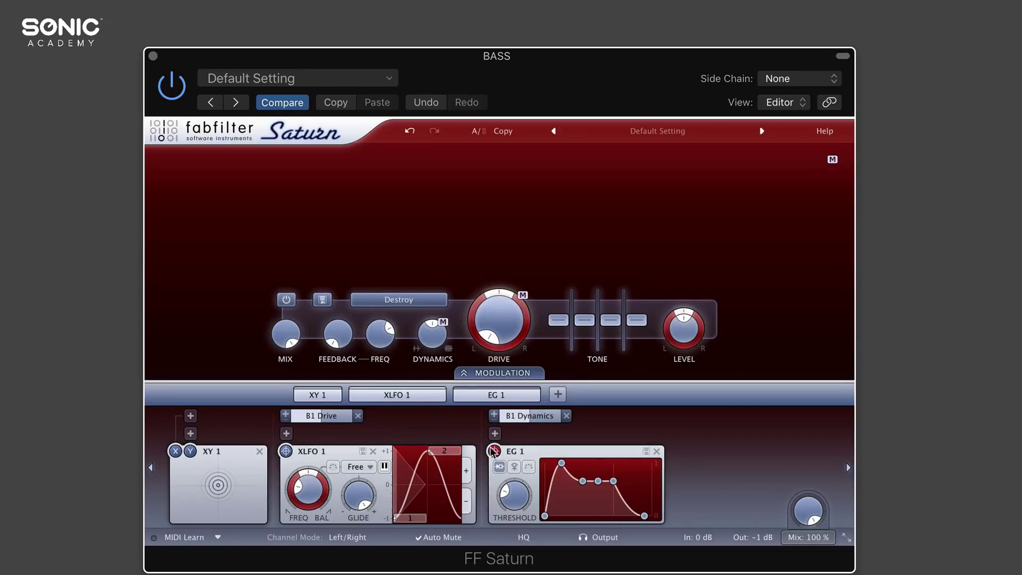
pyautogui.moveTo(493, 451); pyautogui.dragTo(379, 345)
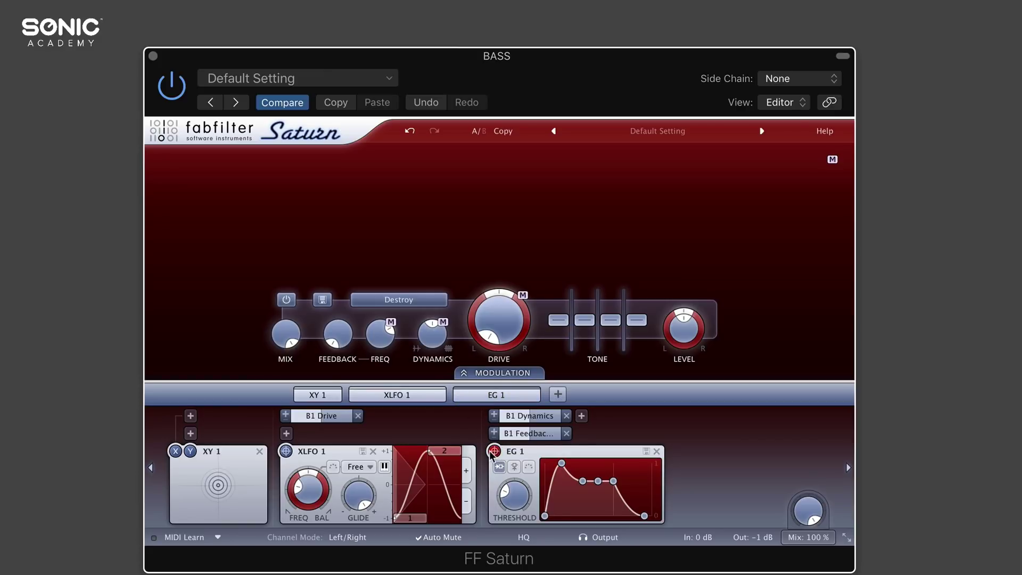
pyautogui.moveTo(493, 454)
pyautogui.moveTo(494, 451); pyautogui.dragTo(338, 334)
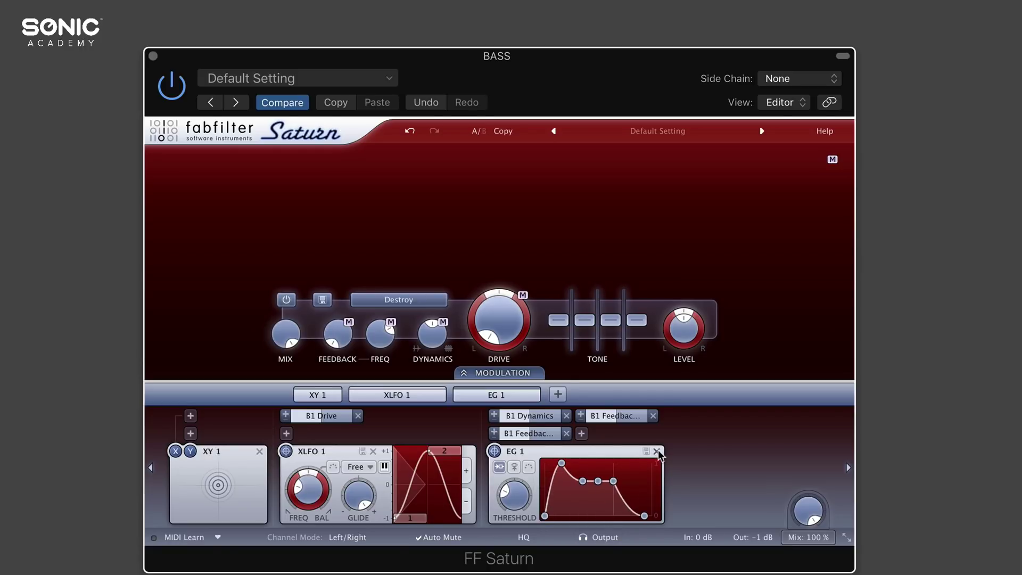
# Delete the EG 1, XLFO 1 and XY 1 modulators and collapse the modulation section.
pyautogui.click(656, 451)
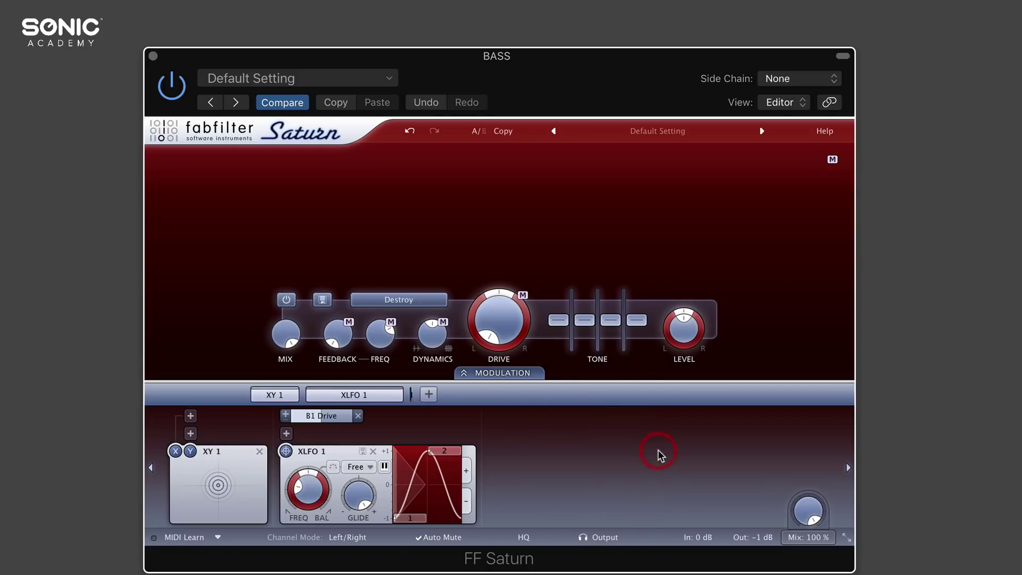
pyautogui.click(372, 451)
pyautogui.click(260, 452)
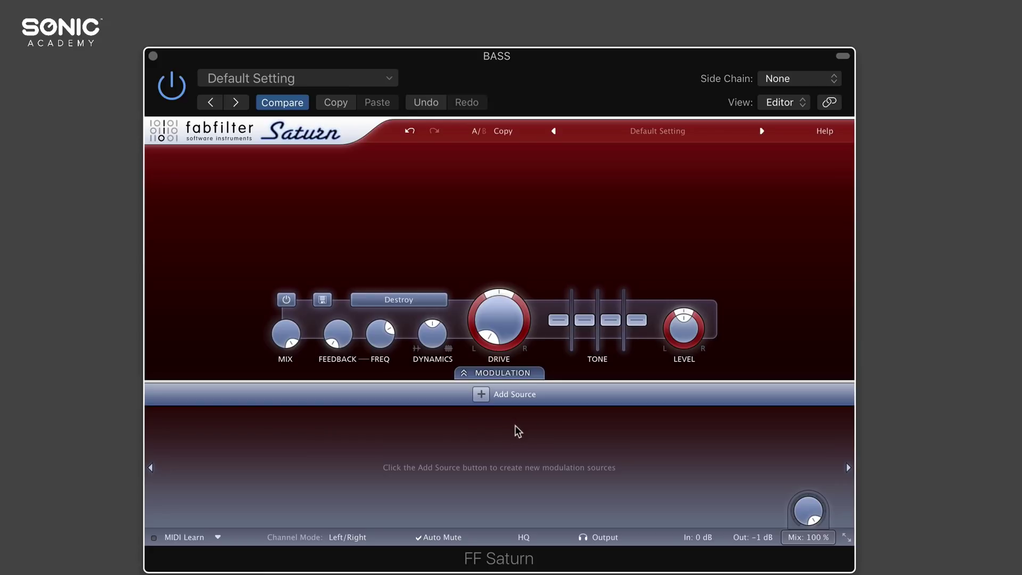
pyautogui.click(507, 375)
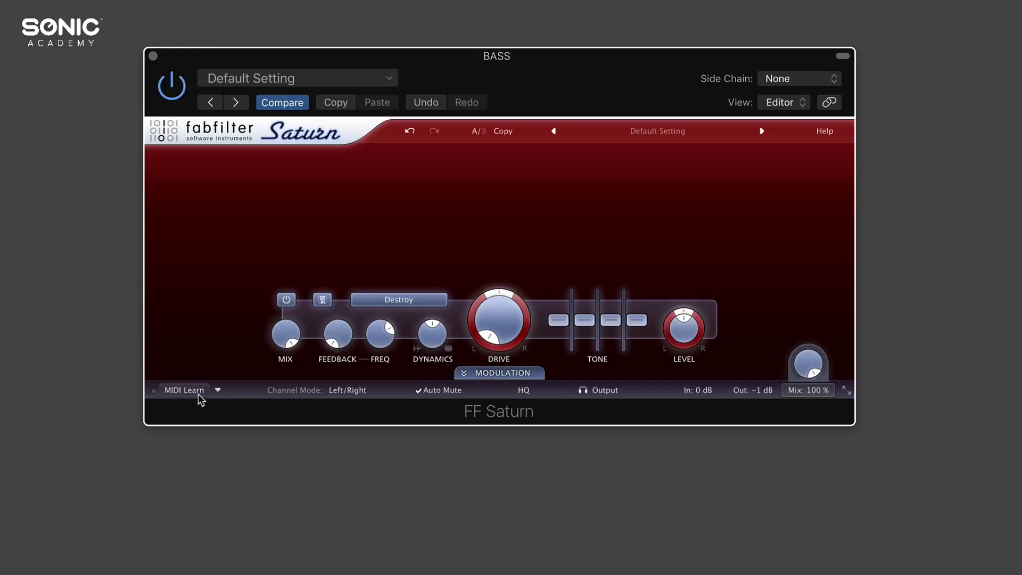
pyautogui.moveTo(192, 390)
pyautogui.click(356, 394)
pyautogui.click(355, 407)
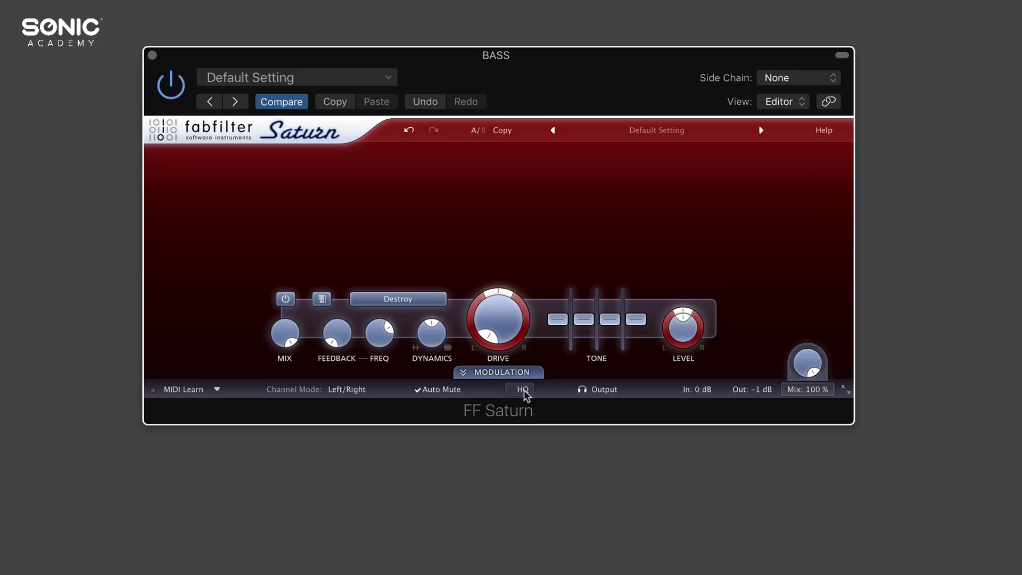
pyautogui.moveTo(524, 390)
pyautogui.click(524, 391)
pyautogui.click(524, 390)
pyautogui.click(614, 390)
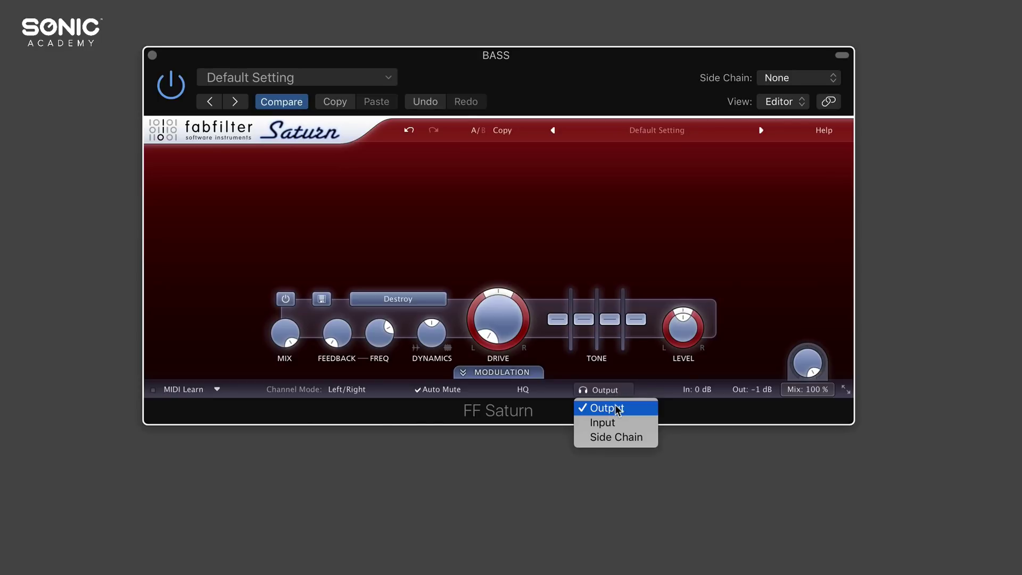
pyautogui.click(610, 410)
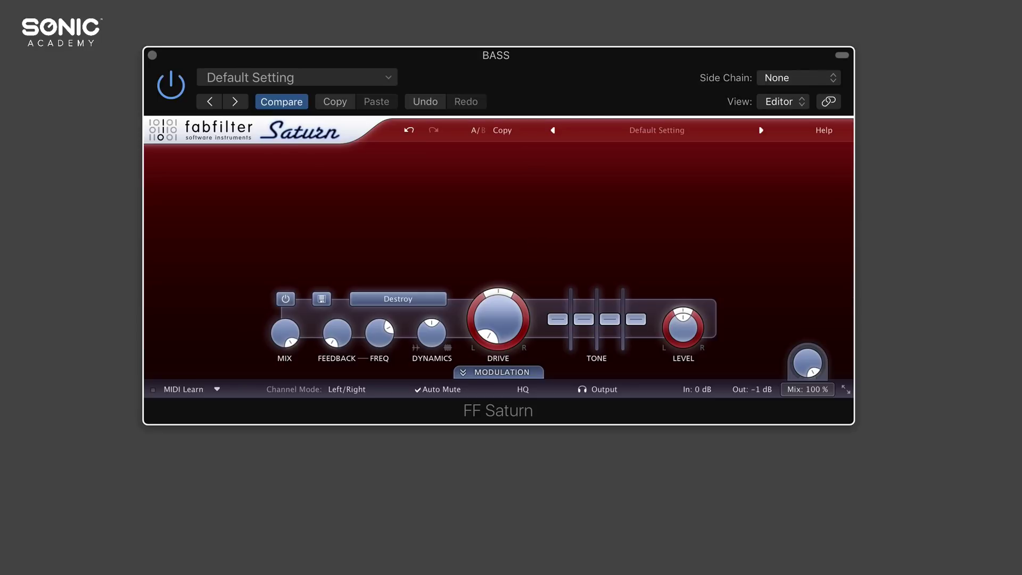
pyautogui.click(607, 391)
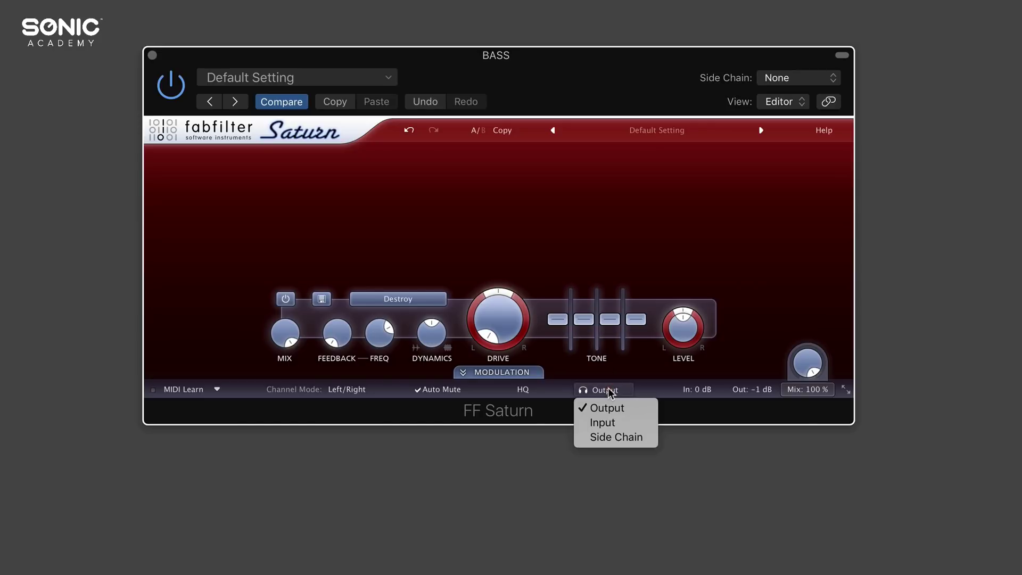
pyautogui.click(624, 437)
pyautogui.click(803, 74)
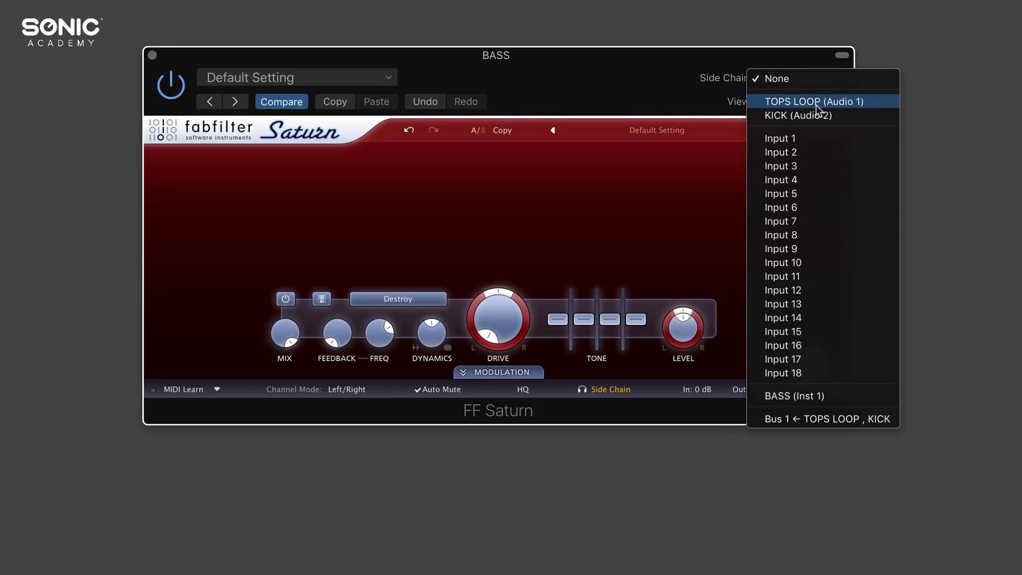
pyautogui.click(671, 101)
pyautogui.click(611, 390)
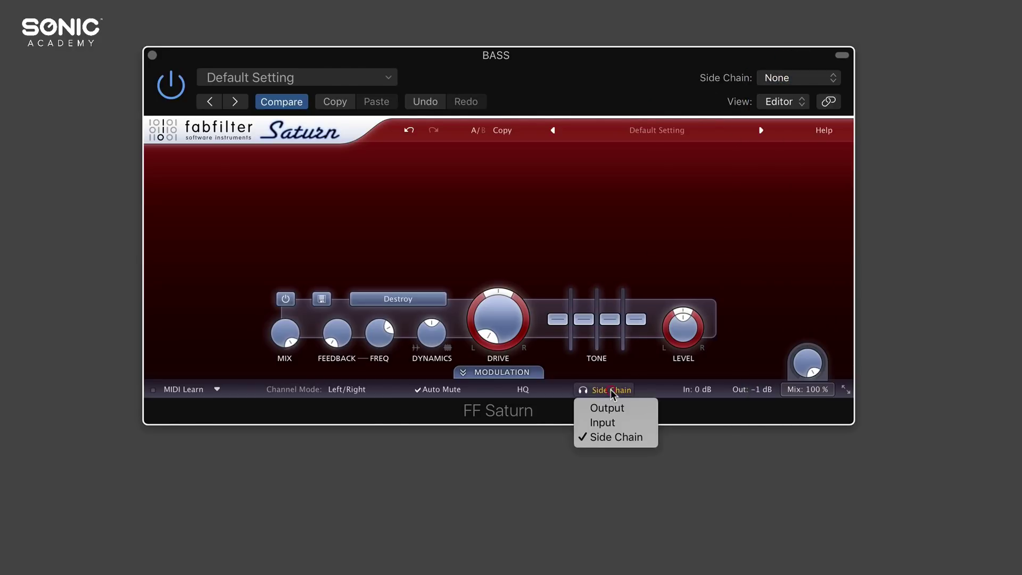
pyautogui.click(610, 411)
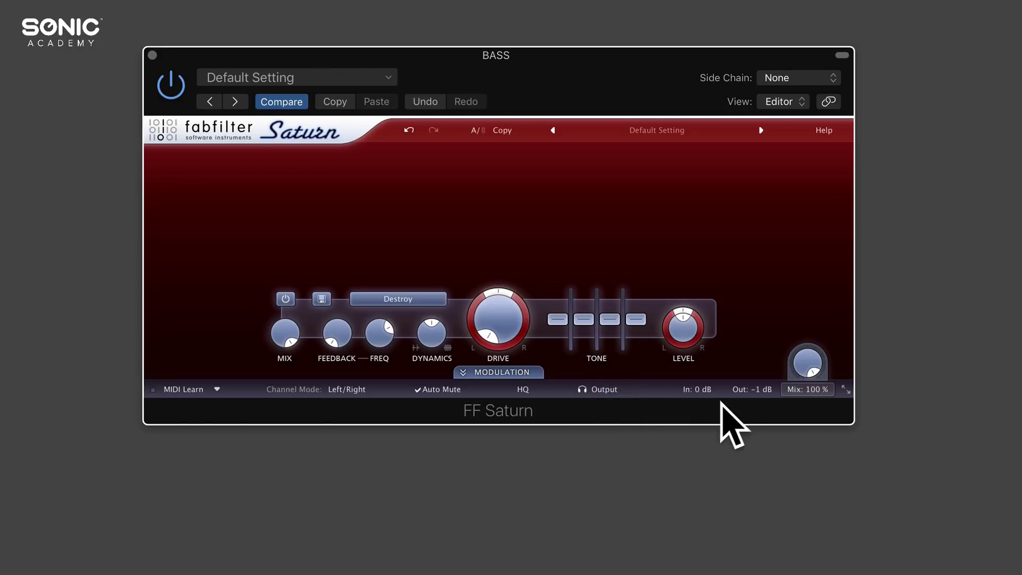
# Pan the output off centre and sweep the global Mix down to about 29%.
pyautogui.moveTo(708, 397)
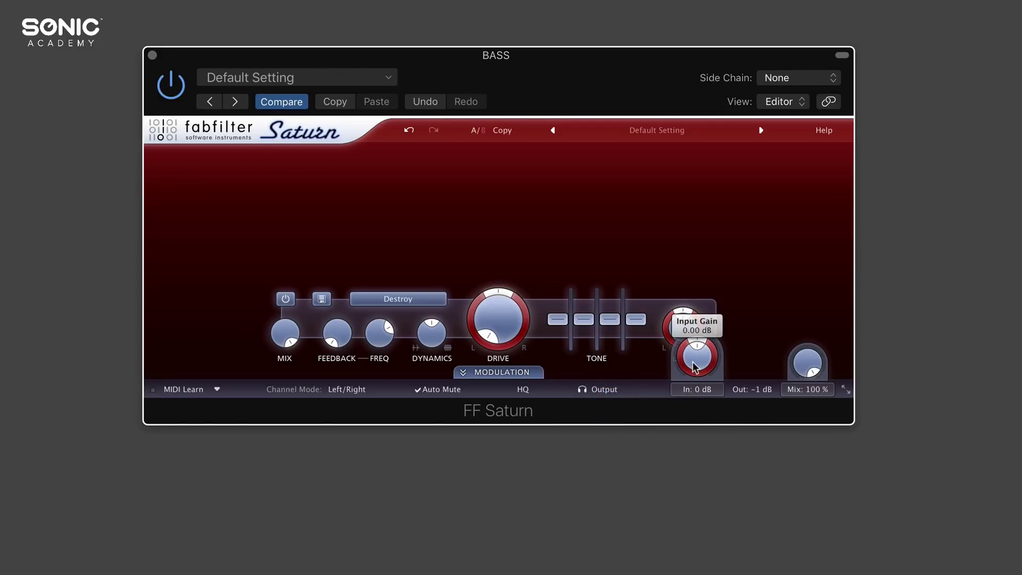
pyautogui.moveTo(752, 385)
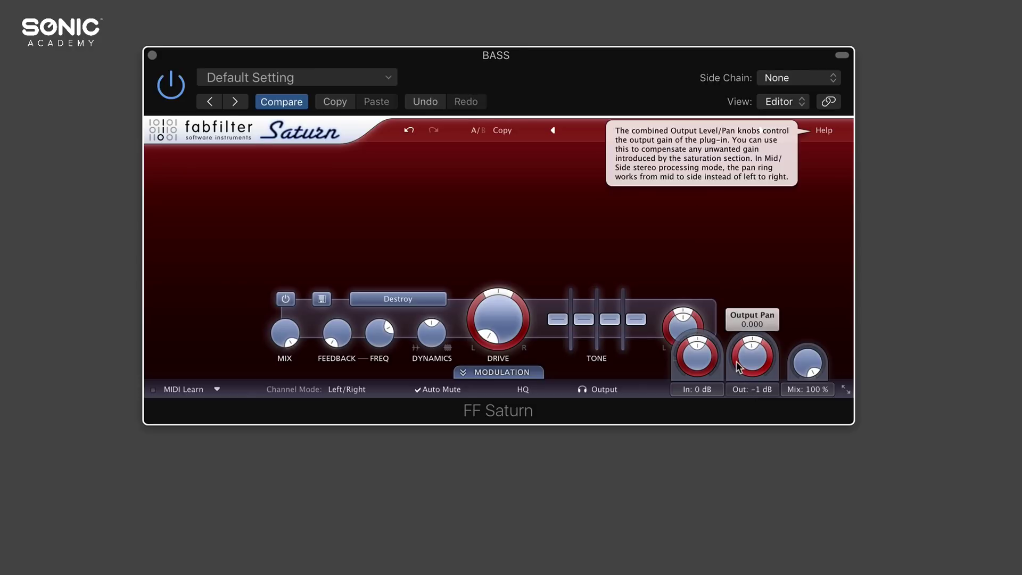
pyautogui.moveTo(740, 369); pyautogui.dragTo(727, 347)
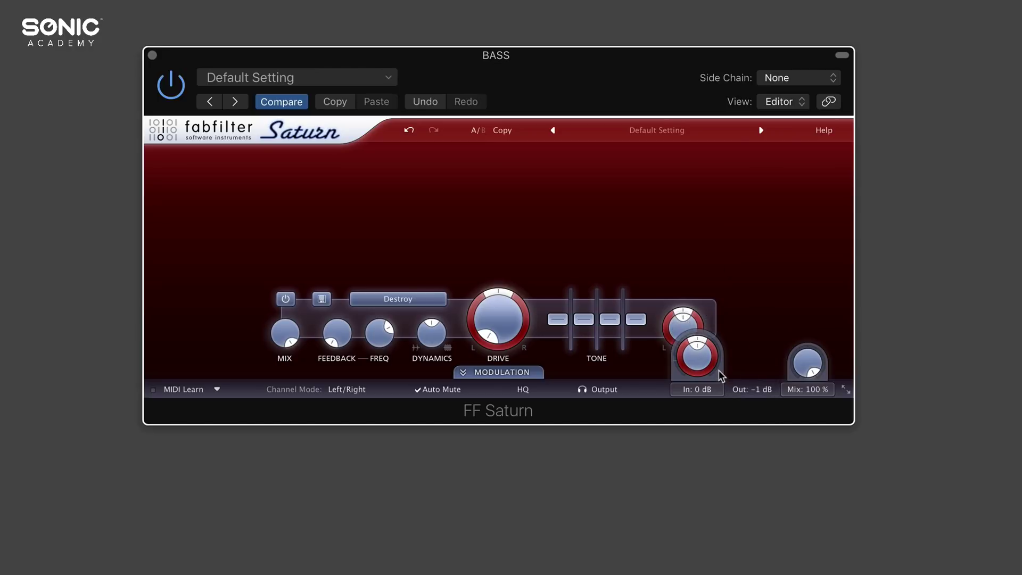
pyautogui.moveTo(743, 376)
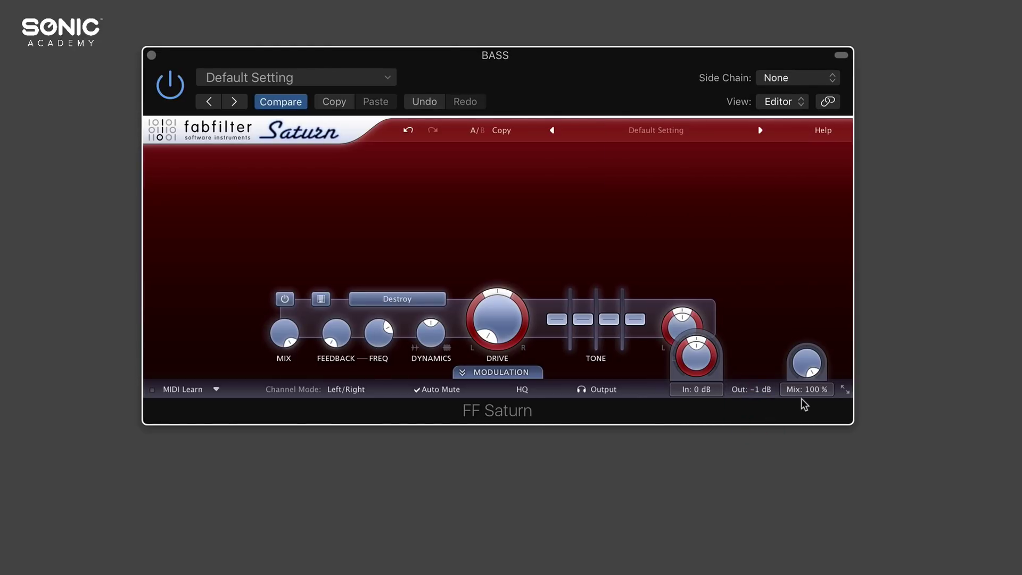
pyautogui.moveTo(805, 363)
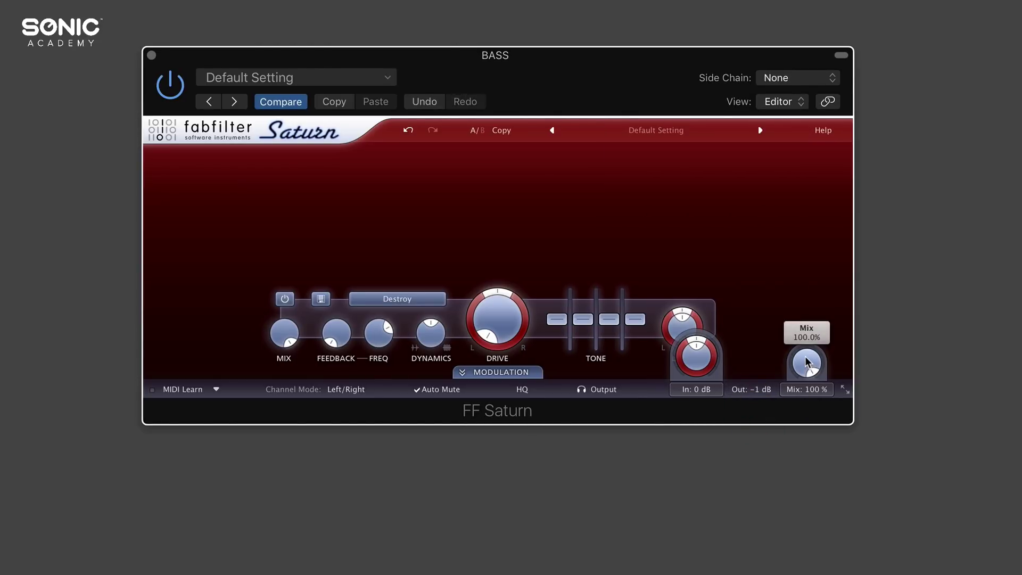
pyautogui.moveTo(806, 363); pyautogui.dragTo(806, 384)
pyautogui.click(674, 419)
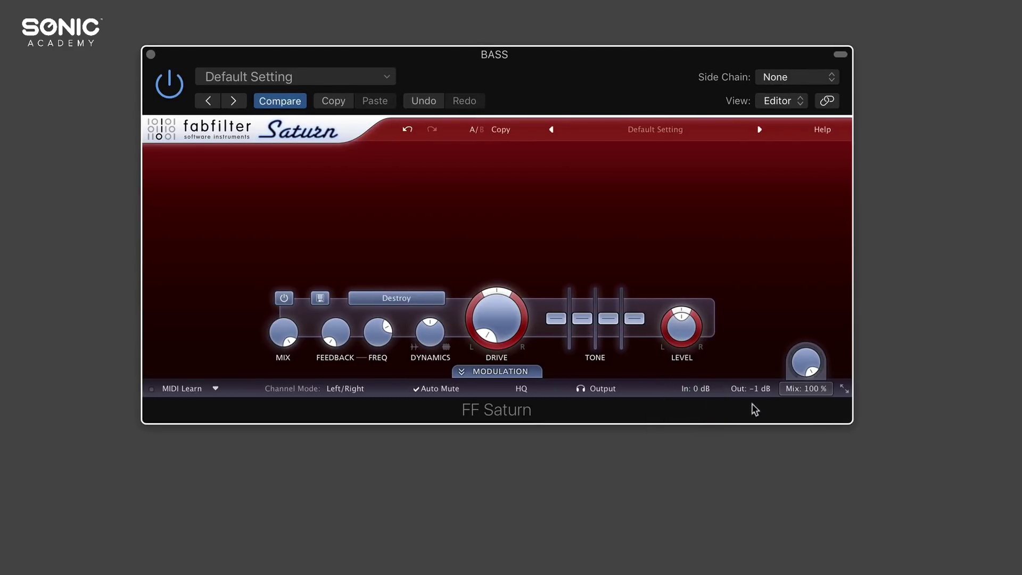
pyautogui.click(844, 390)
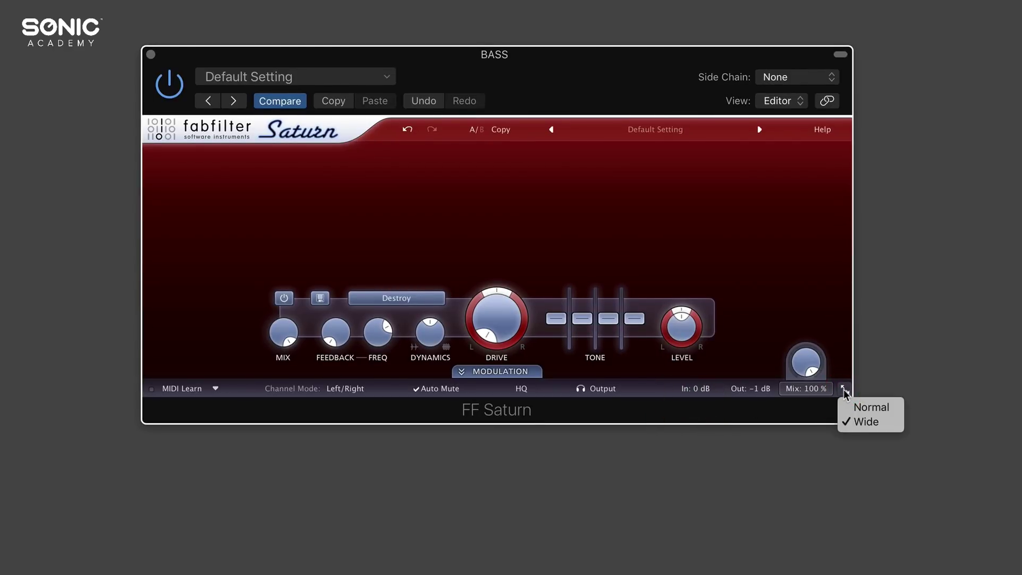
pyautogui.click(865, 406)
pyautogui.click(686, 389)
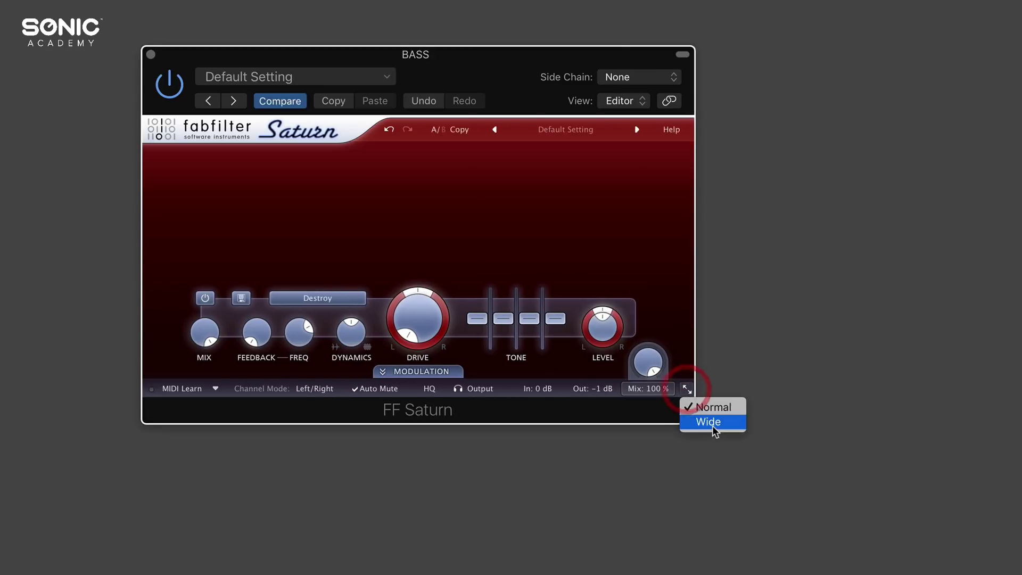
pyautogui.click(713, 424)
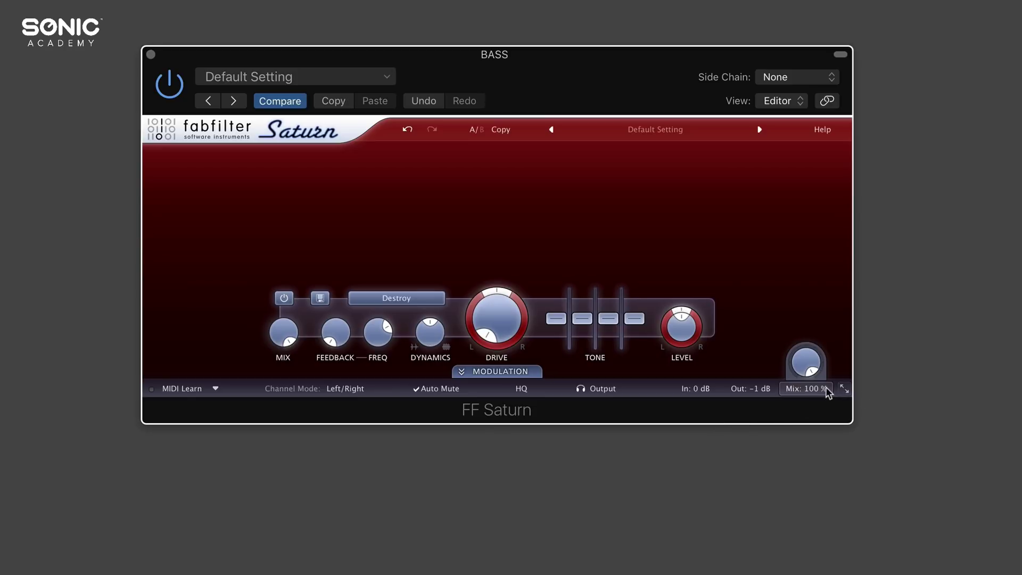
pyautogui.click(845, 389)
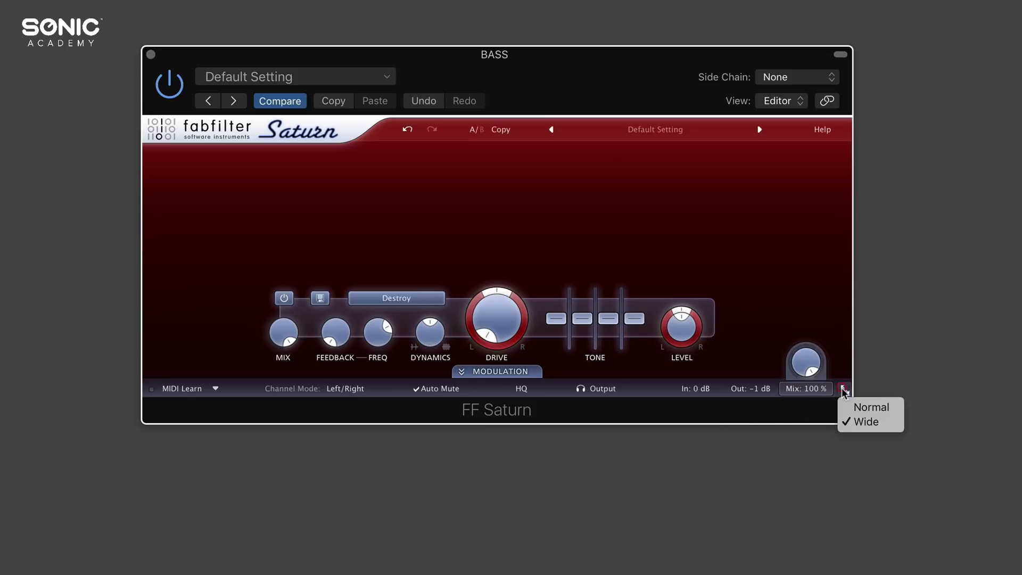
pyautogui.click(806, 421)
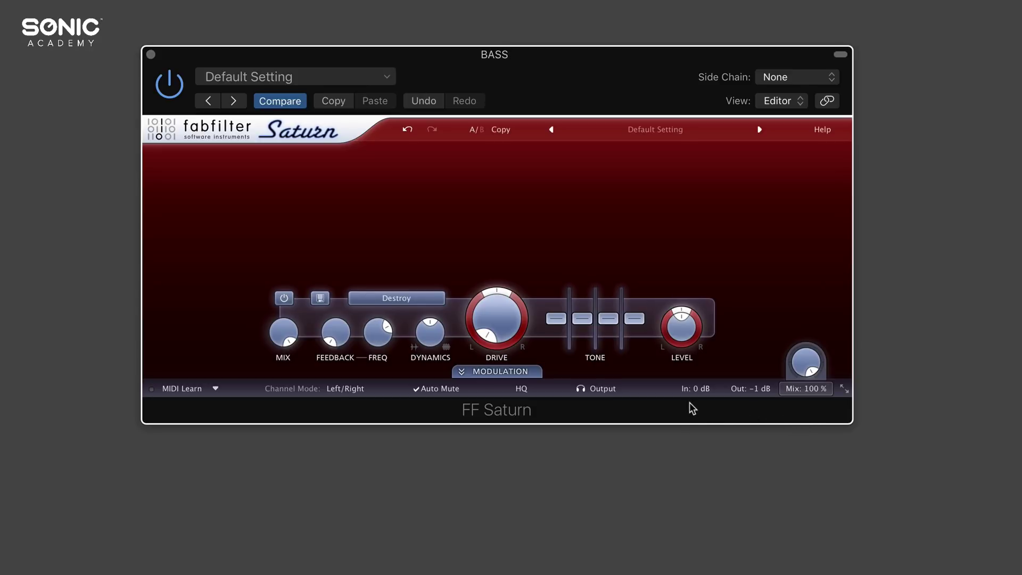
# Set the band to Clean Tube with drive near minimum and start playback.
pyautogui.moveTo(541, 100); pyautogui.dragTo(553, 97)
pyautogui.click(419, 295)
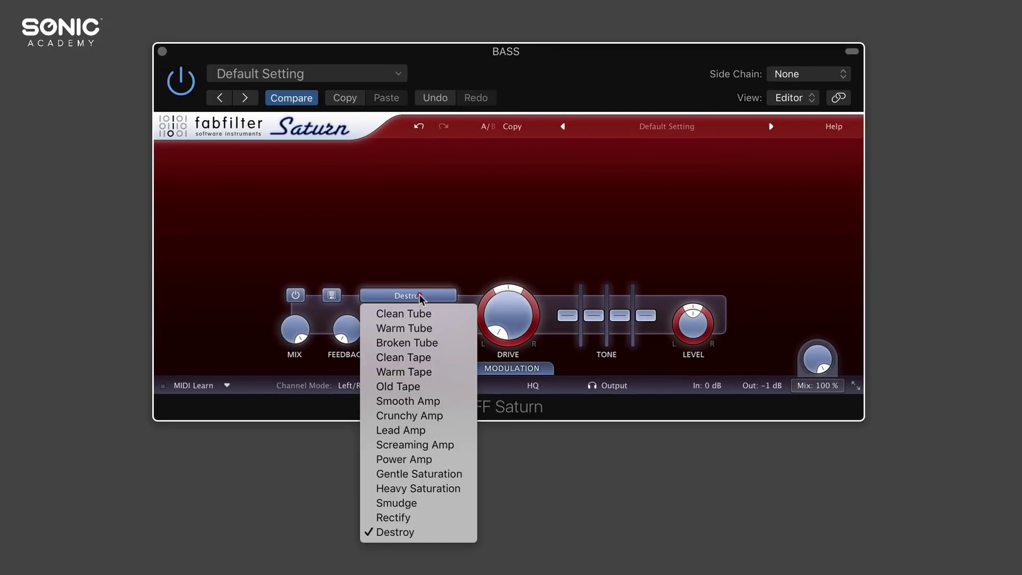
pyautogui.click(420, 312)
pyautogui.moveTo(505, 319)
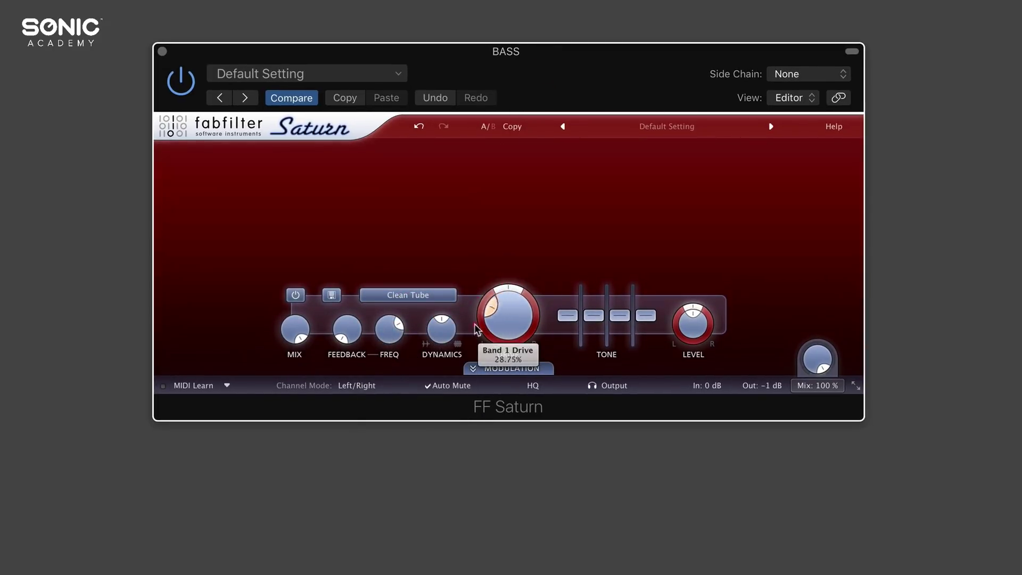
pyautogui.moveTo(477, 330); pyautogui.dragTo(487, 370)
pyautogui.moveTo(508, 369)
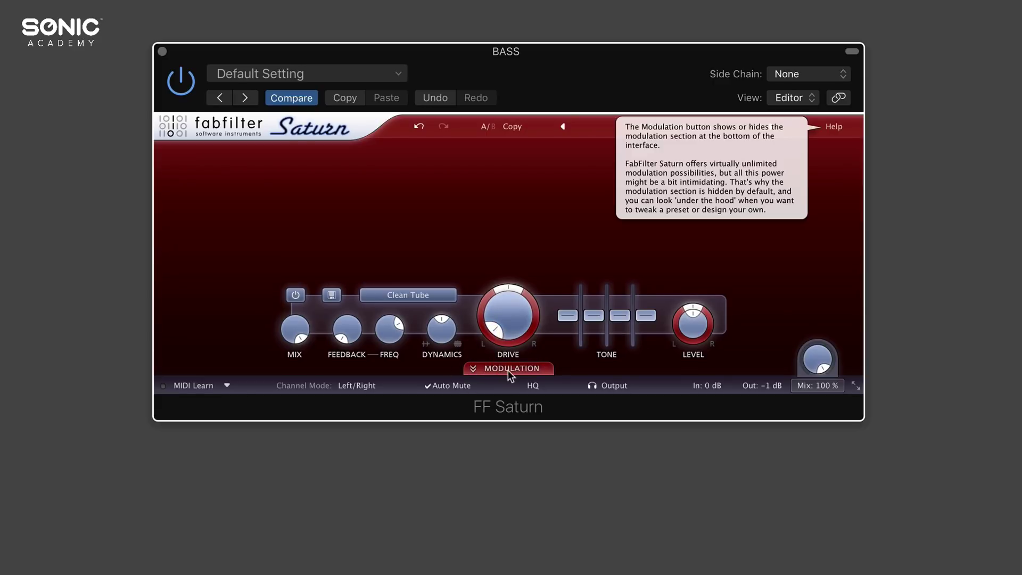
pyautogui.press('space')
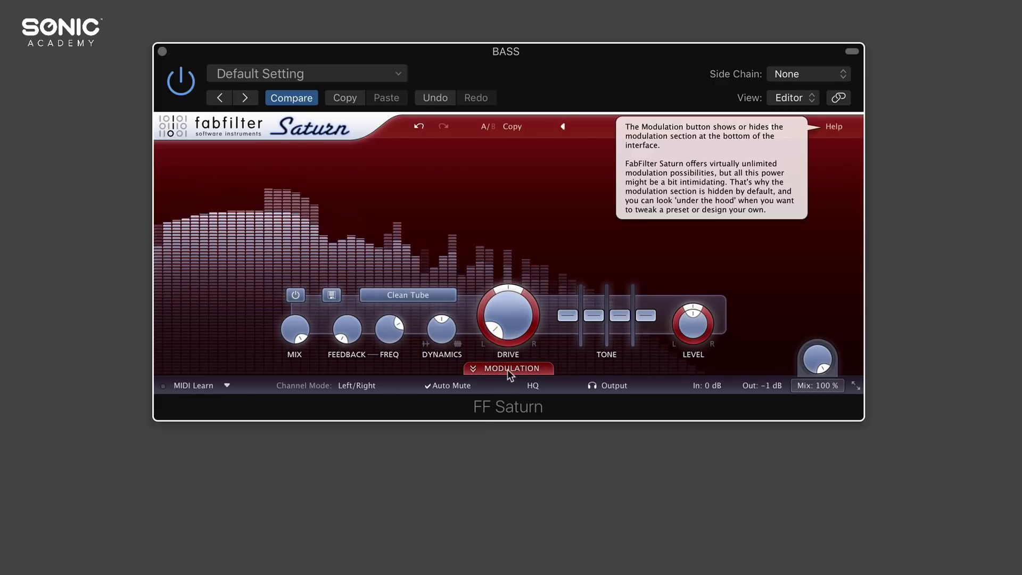
# Switch to the Warm Tube style and raise band 1 drive to about 71%.
pyautogui.click(425, 296)
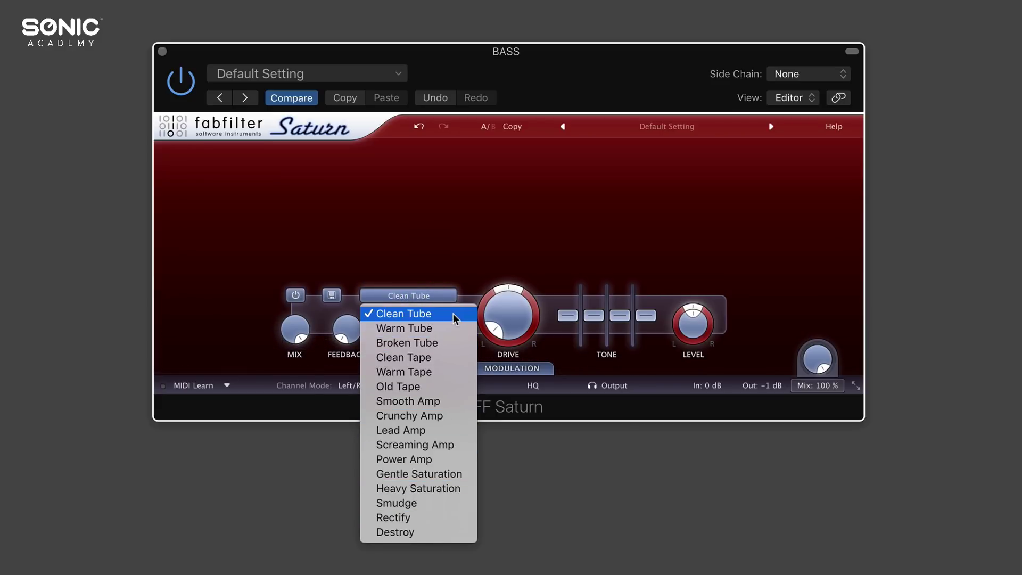
pyautogui.click(436, 330)
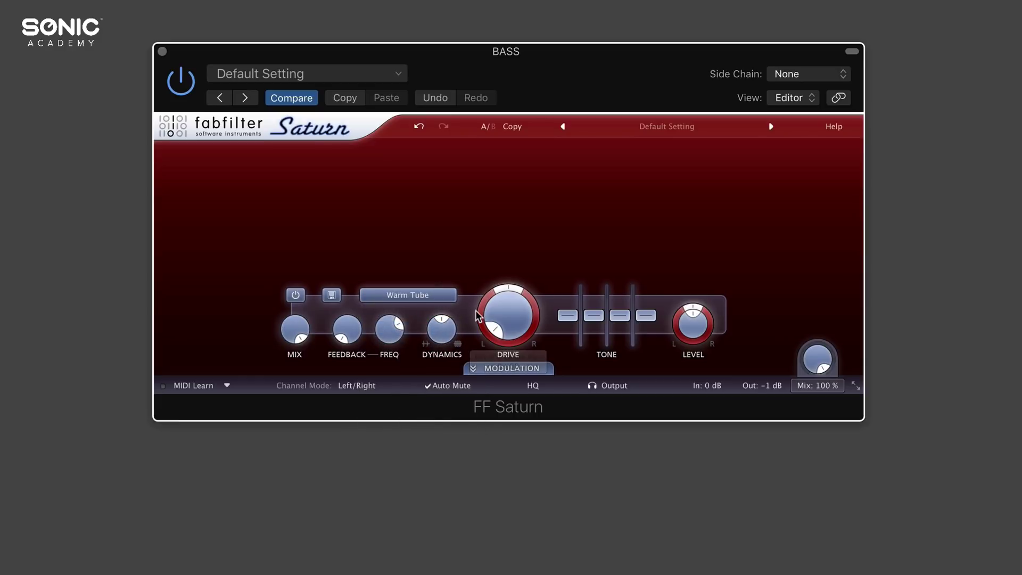
pyautogui.moveTo(510, 317)
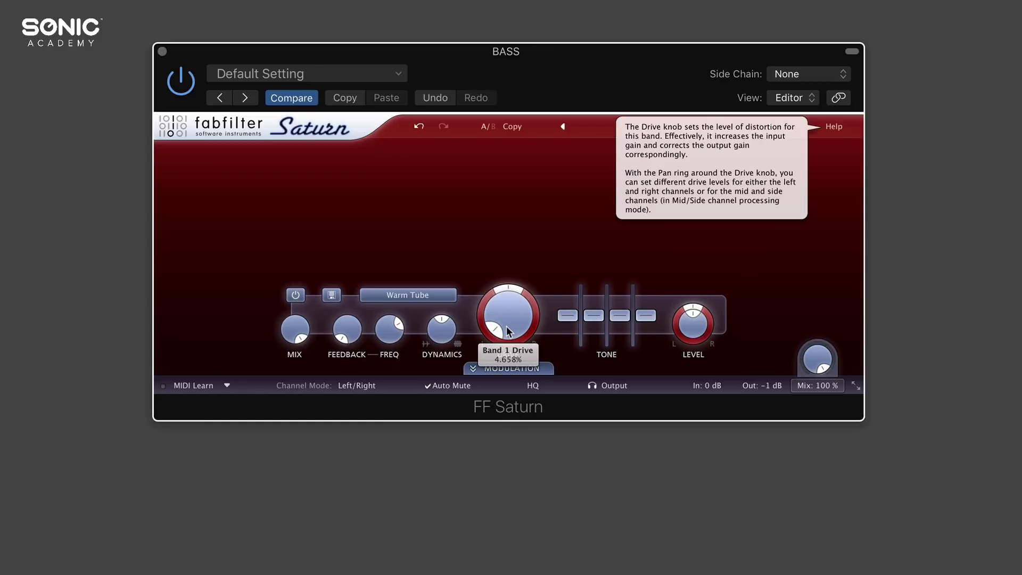
pyautogui.moveTo(506, 325); pyautogui.dragTo(509, 313)
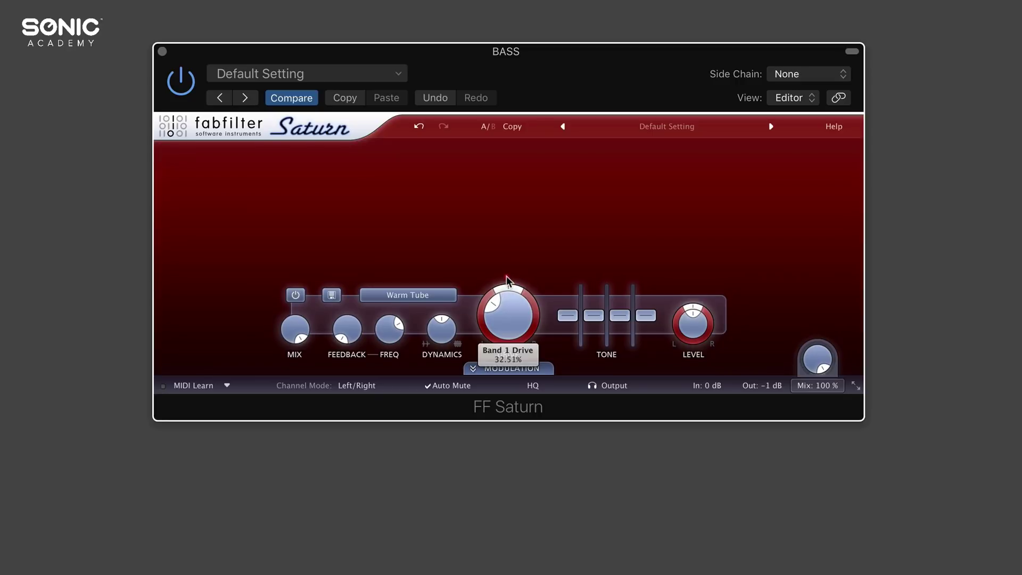
pyautogui.moveTo(507, 277); pyautogui.dragTo(506, 272)
pyautogui.moveTo(507, 322)
pyautogui.mouseDown()
pyautogui.moveTo(498, 141)
pyautogui.moveTo(499, 334)
pyautogui.mouseUp()
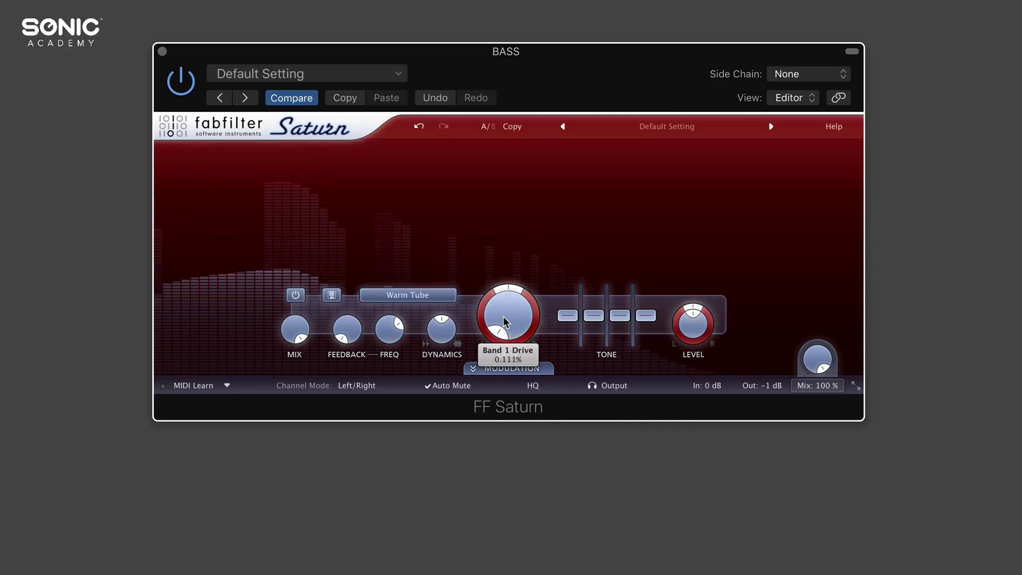
# Try the Broken Tube style, pushing drive past 50% and sweeping it back down.
pyautogui.moveTo(503, 319)
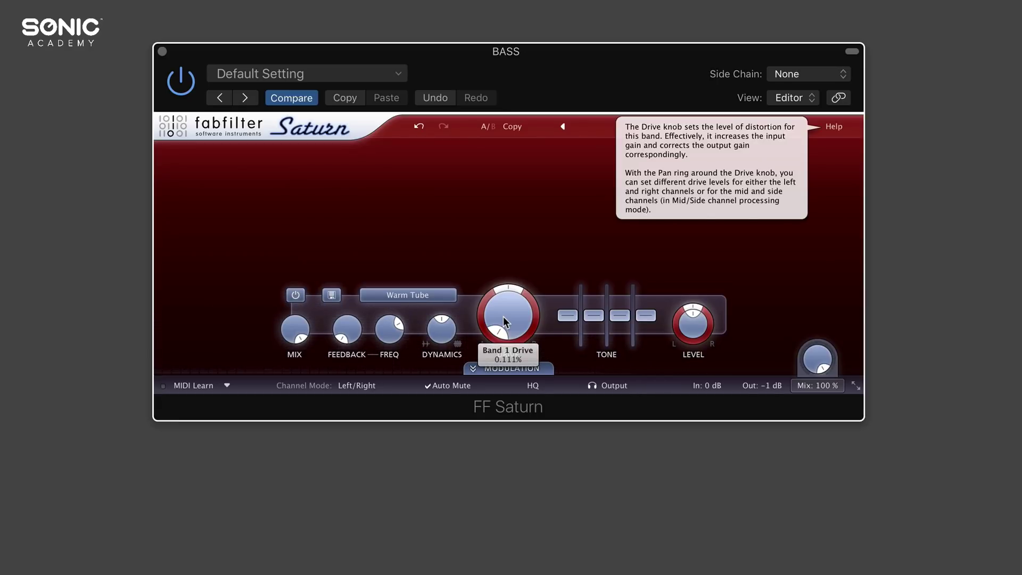
pyautogui.click(425, 296)
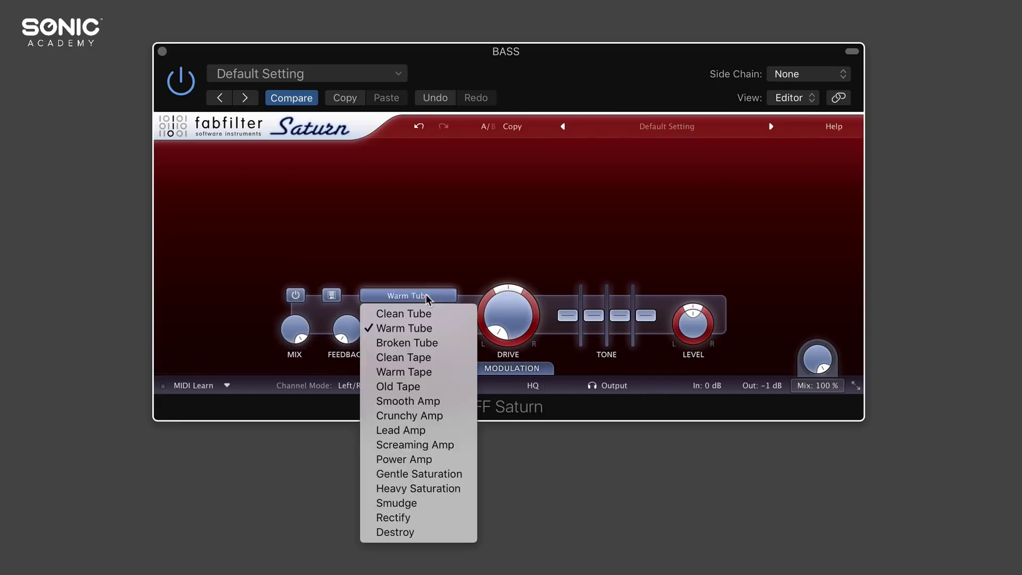
pyautogui.click(433, 343)
pyautogui.moveTo(508, 318)
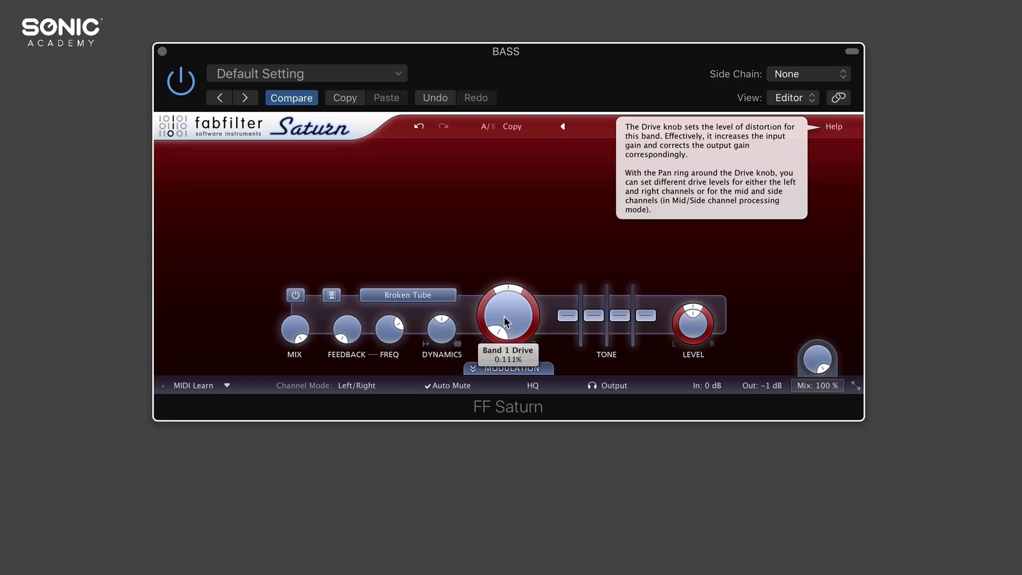
pyautogui.moveTo(504, 316); pyautogui.dragTo(512, 279)
pyautogui.moveTo(512, 245); pyautogui.dragTo(562, 264)
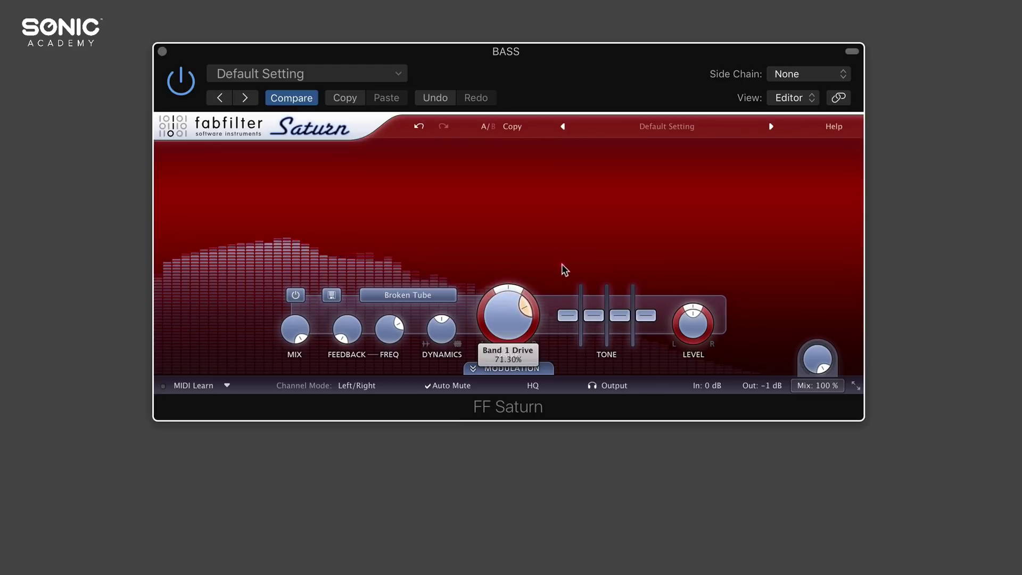
pyautogui.moveTo(571, 324); pyautogui.dragTo(527, 418)
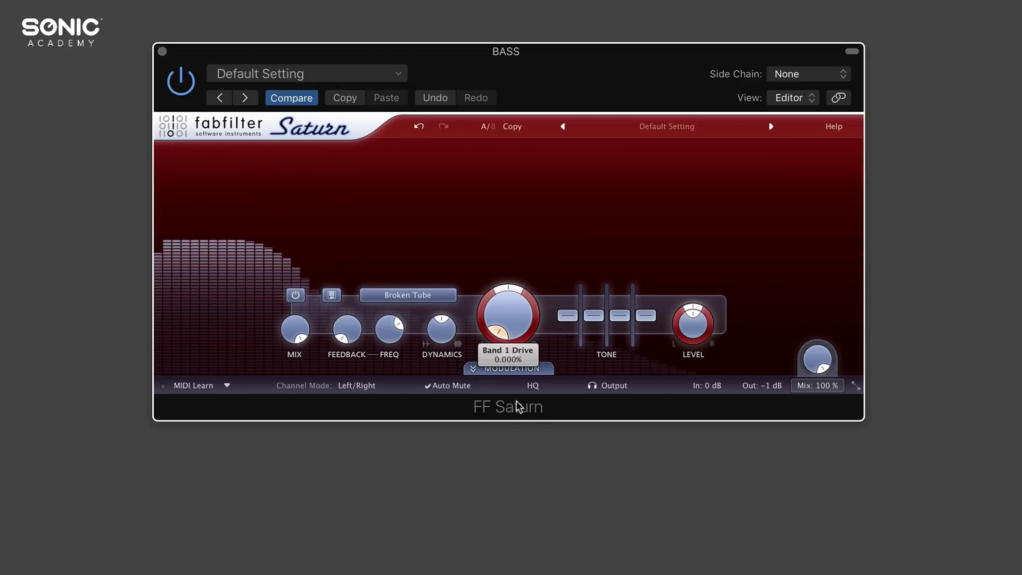
# Switch to Screaming Amp, sweep drive up to about 31% and back to zero.
pyautogui.click(421, 294)
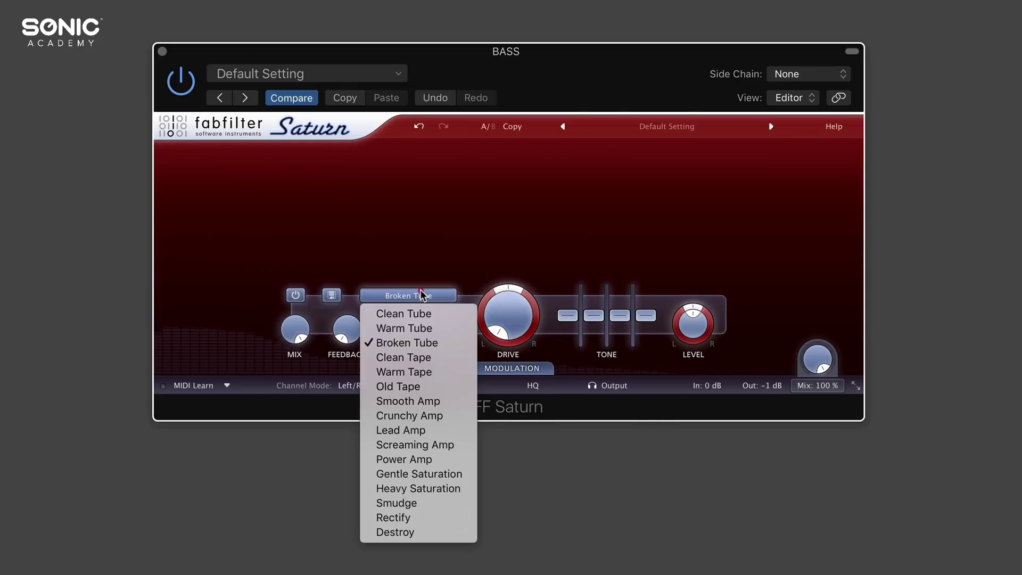
pyautogui.click(446, 445)
pyautogui.moveTo(509, 341); pyautogui.dragTo(481, 382)
pyautogui.moveTo(506, 318)
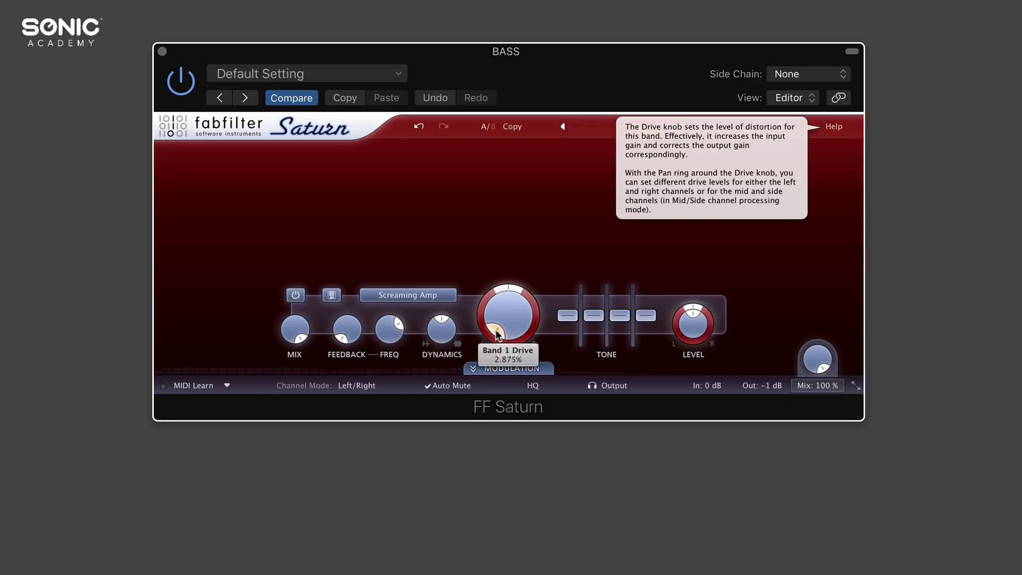
pyautogui.click(497, 334)
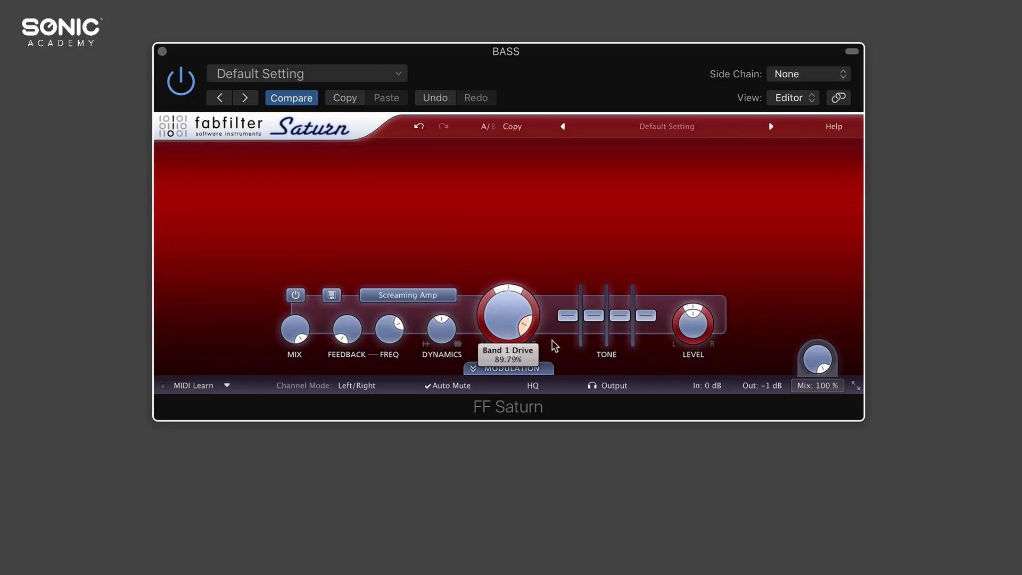
pyautogui.moveTo(509, 319); pyautogui.dragTo(491, 370)
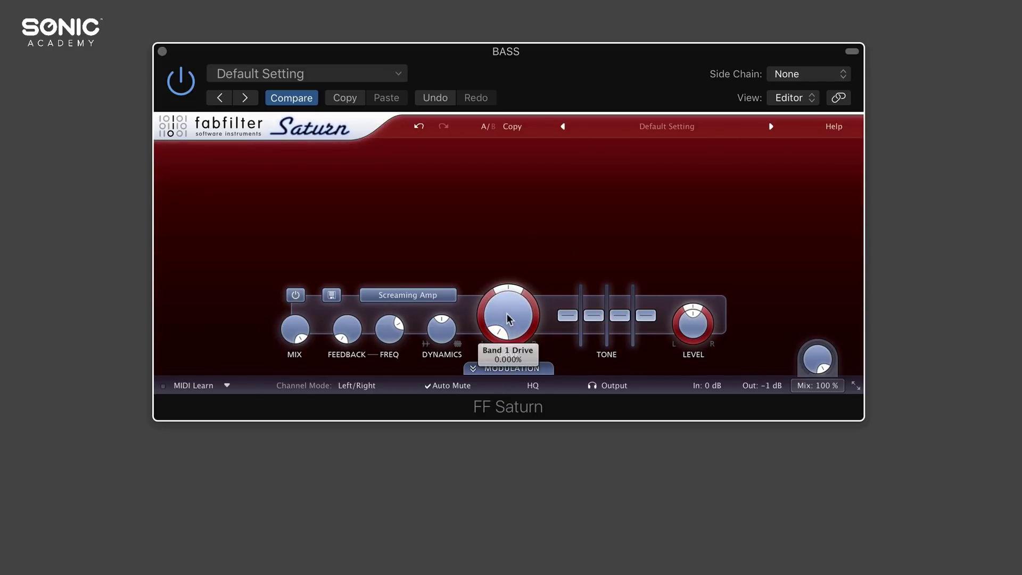
pyautogui.moveTo(509, 314); pyautogui.dragTo(508, 244)
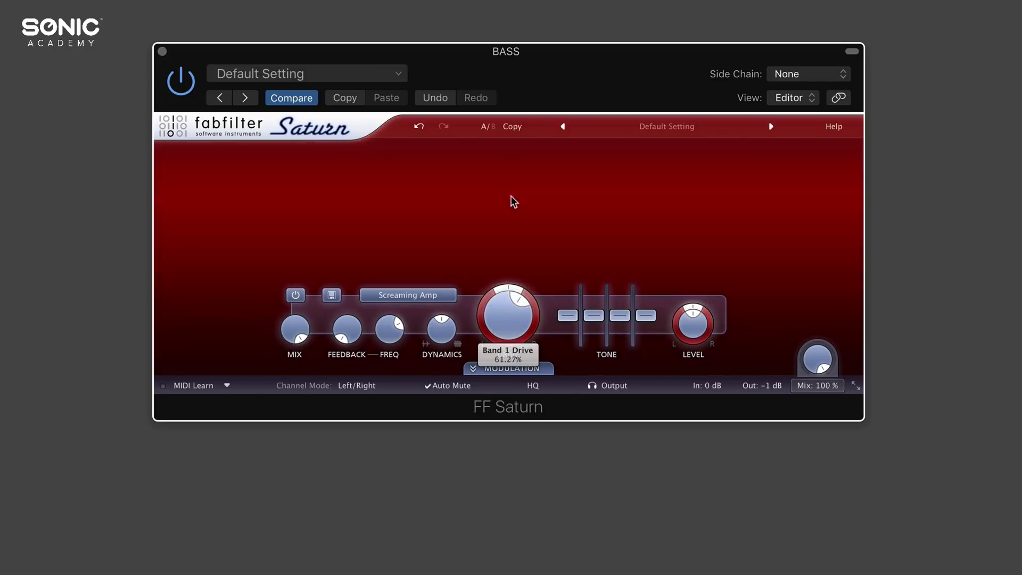
pyautogui.moveTo(511, 196); pyautogui.dragTo(518, 369)
# Try the Heavy Saturation style with band 1 drive at about 47%.
pyautogui.click(429, 295)
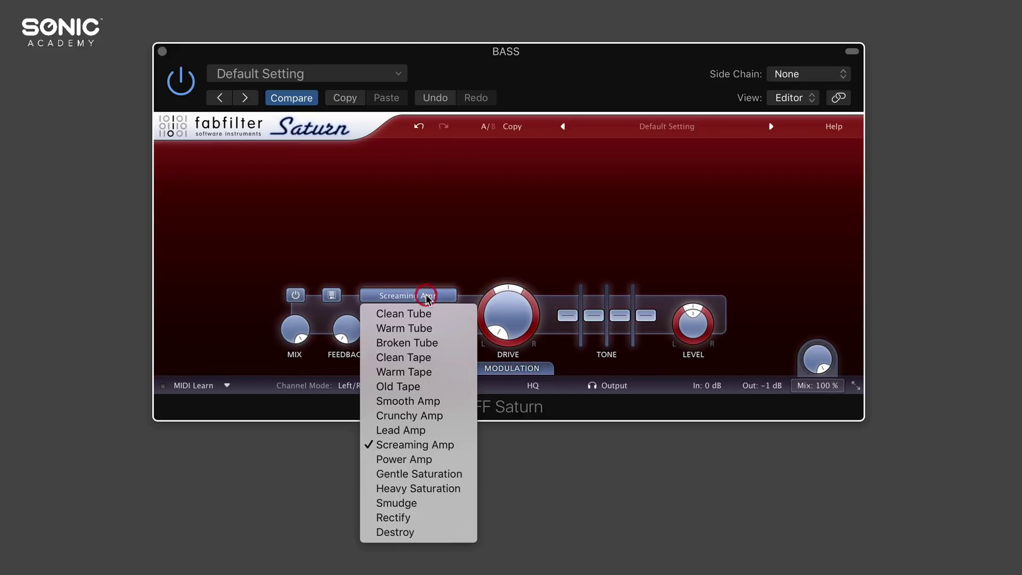
pyautogui.click(445, 488)
pyautogui.moveTo(504, 315); pyautogui.dragTo(472, 404)
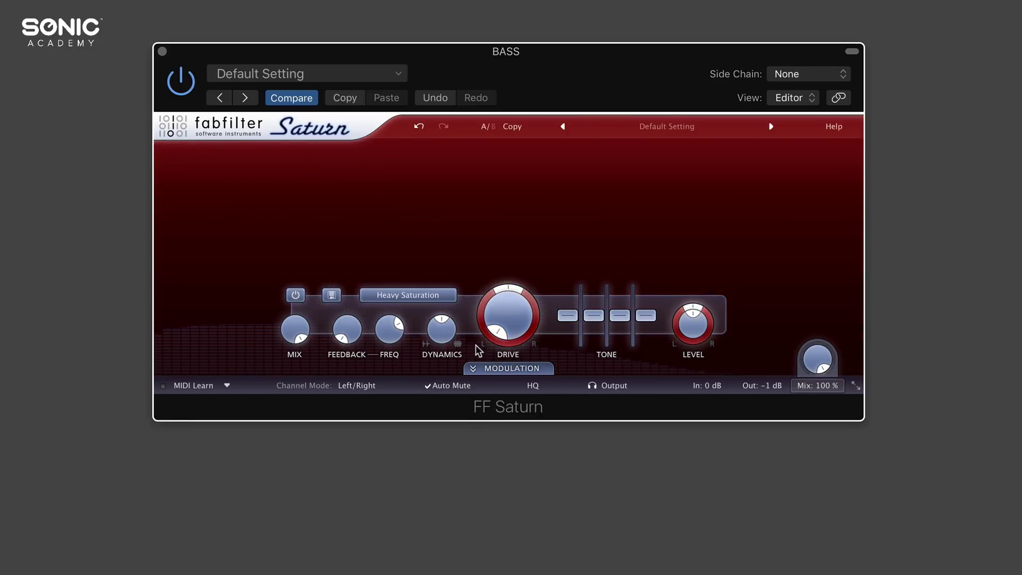
# Switch band 1 to the Smudge style and raise drive to about 37%.
pyautogui.click(431, 295)
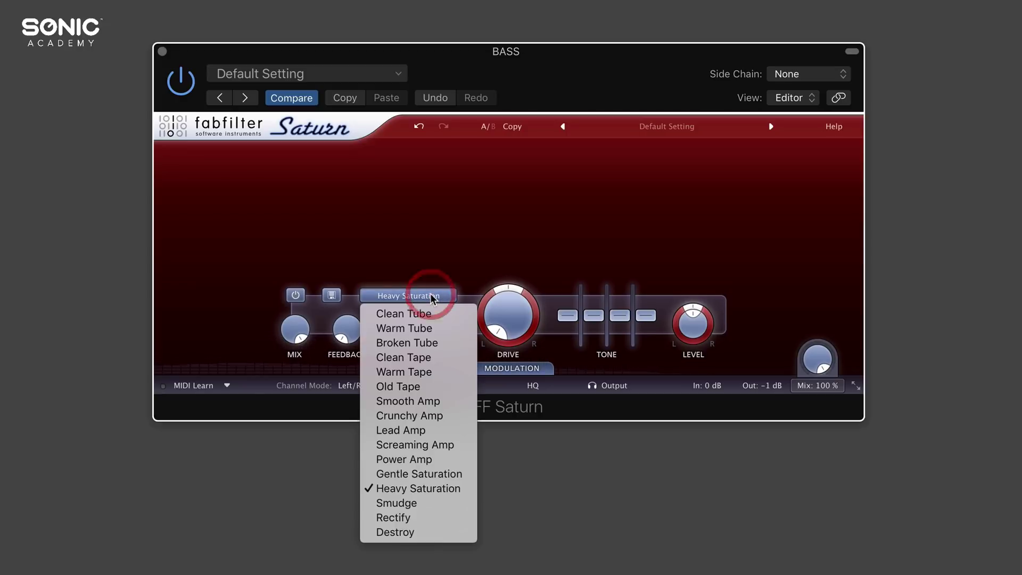
pyautogui.click(440, 505)
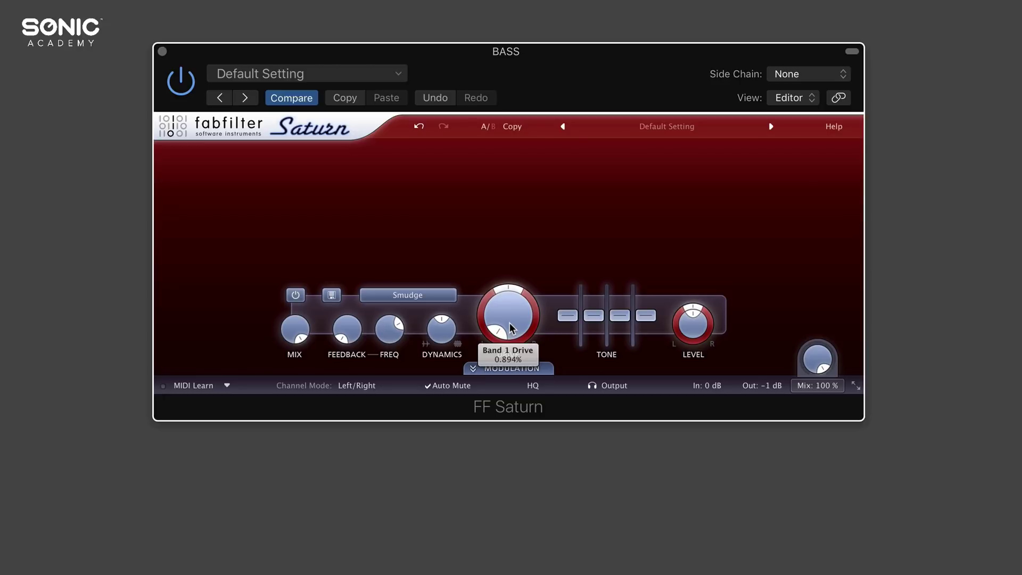
pyautogui.moveTo(509, 329)
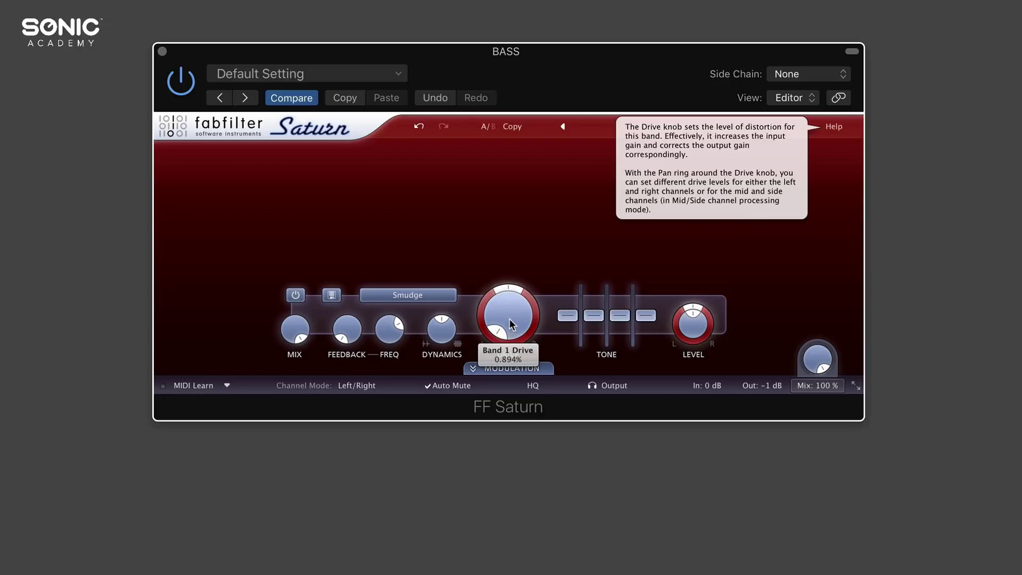
pyautogui.moveTo(509, 318); pyautogui.dragTo(492, 396)
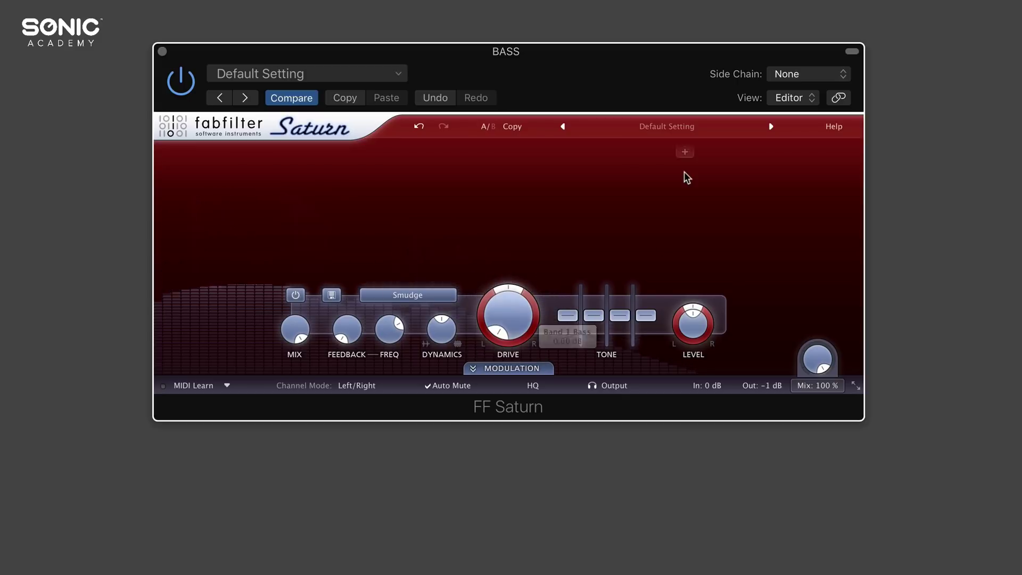
# Load the FX preset Delay LA I SM and lower the overall mix slightly.
pyautogui.click(662, 123)
pyautogui.moveTo(664, 198)
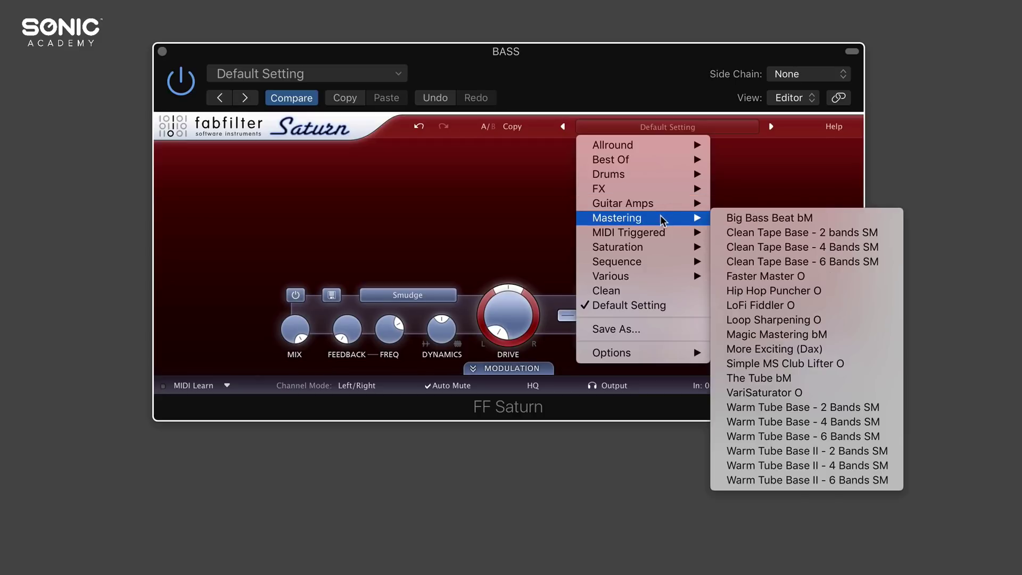
pyautogui.moveTo(673, 176)
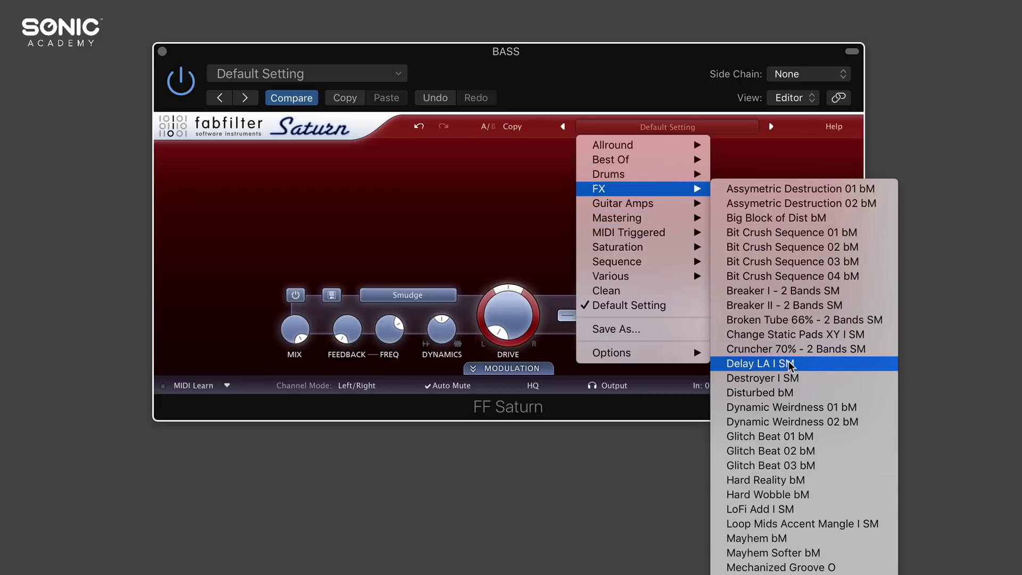
pyautogui.click(787, 363)
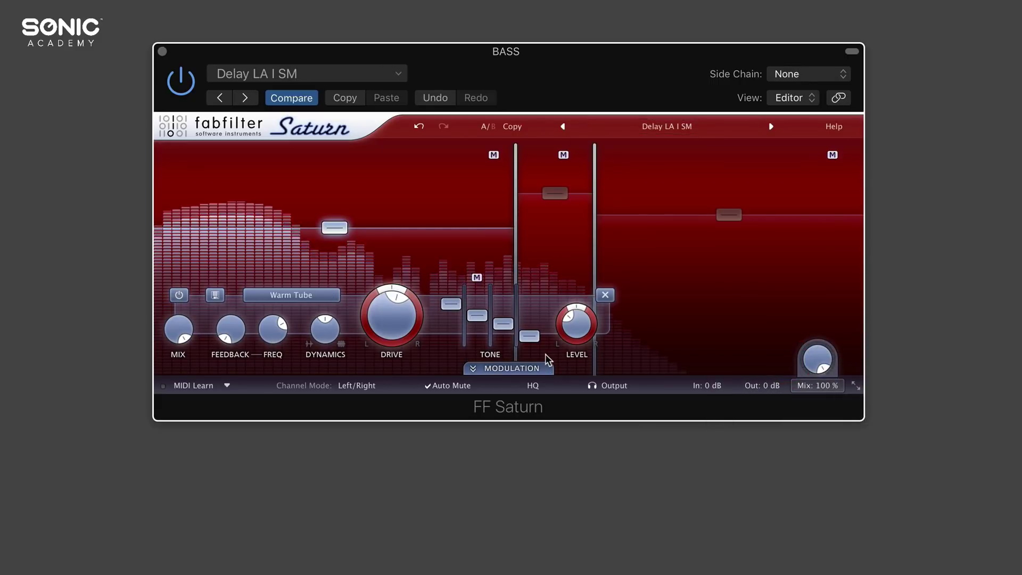
pyautogui.moveTo(817, 360); pyautogui.dragTo(772, 136)
# Load Clean Tape Base - 4 Bands SM, then step through the presets to Loop Sharpening O, adjusting mix.
pyautogui.click(699, 127)
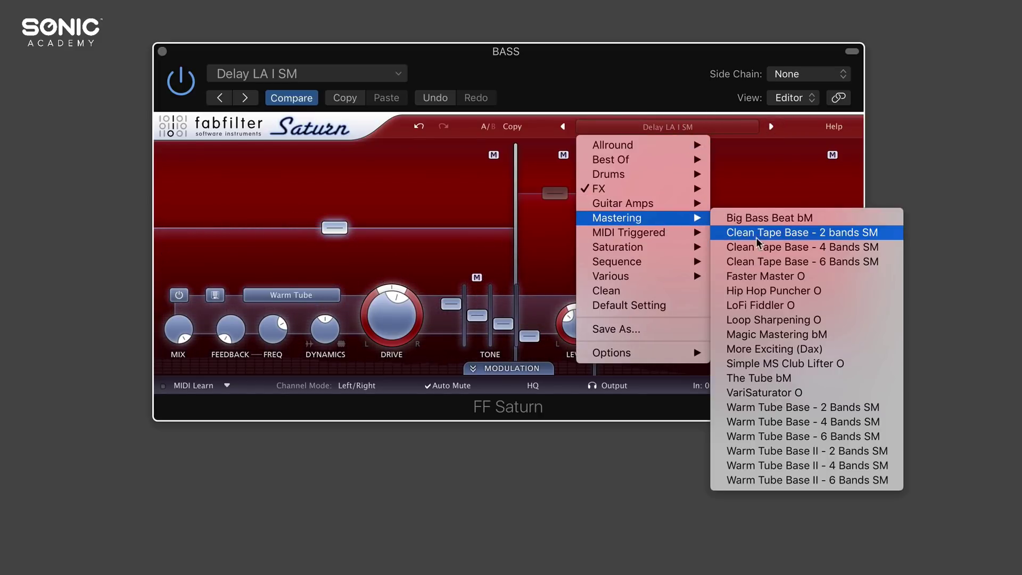
pyautogui.click(759, 246)
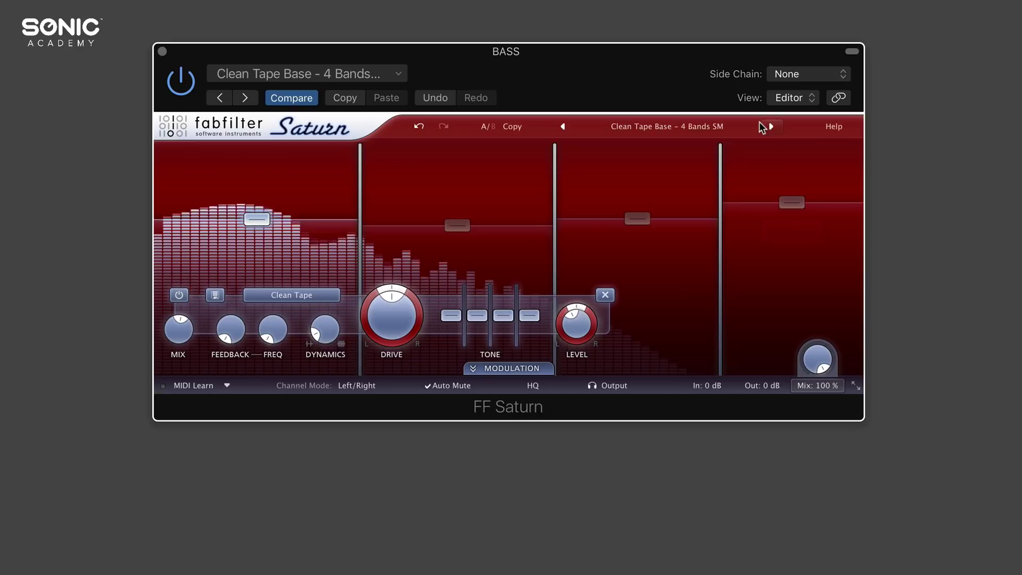
pyautogui.click(771, 126)
pyautogui.click(771, 127)
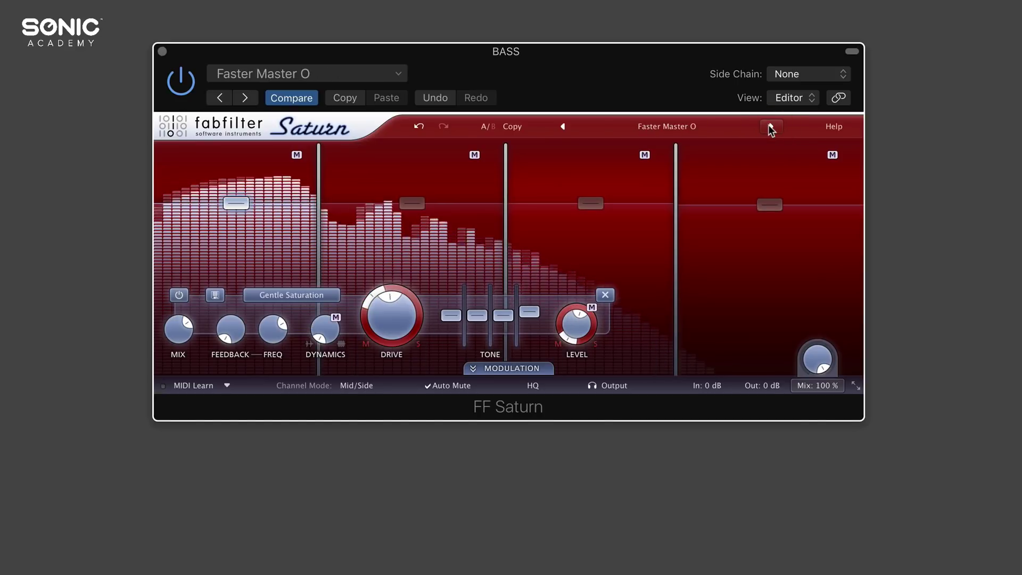
pyautogui.click(771, 127)
pyautogui.click(772, 126)
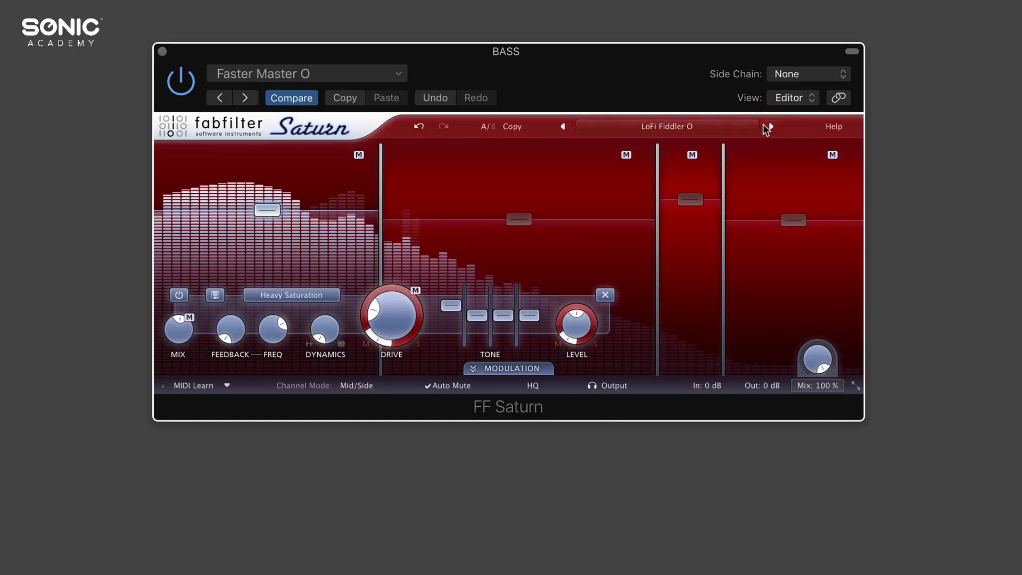
pyautogui.moveTo(817, 360); pyautogui.dragTo(790, 318)
pyautogui.click(772, 128)
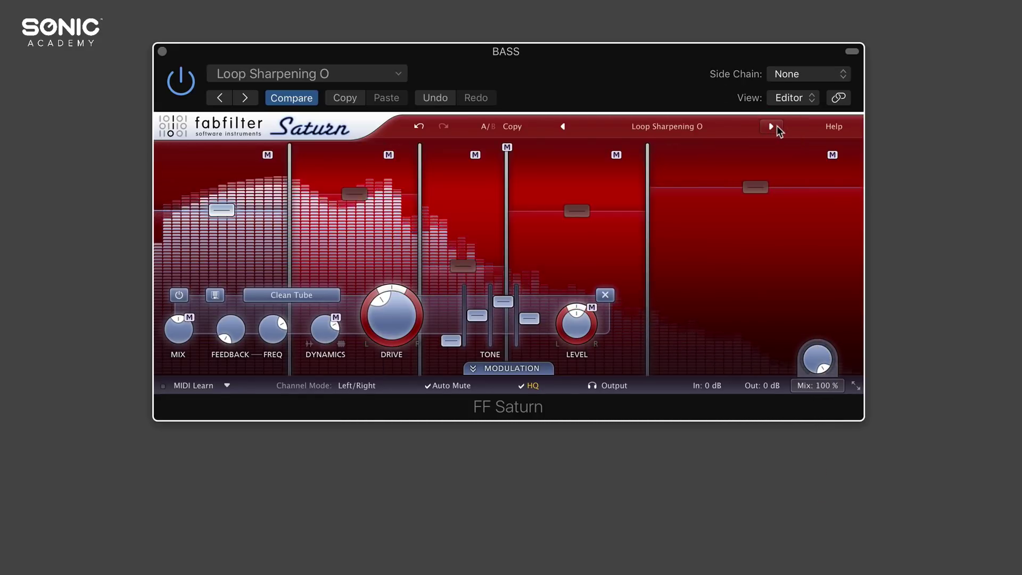
pyautogui.moveTo(818, 360)
pyautogui.mouseDown()
pyautogui.moveTo(826, 484)
pyautogui.moveTo(831, 361)
pyautogui.mouseUp()
# Inspect the settings of bands 2 through 5, ending on band 2.
pyautogui.moveTo(460, 267)
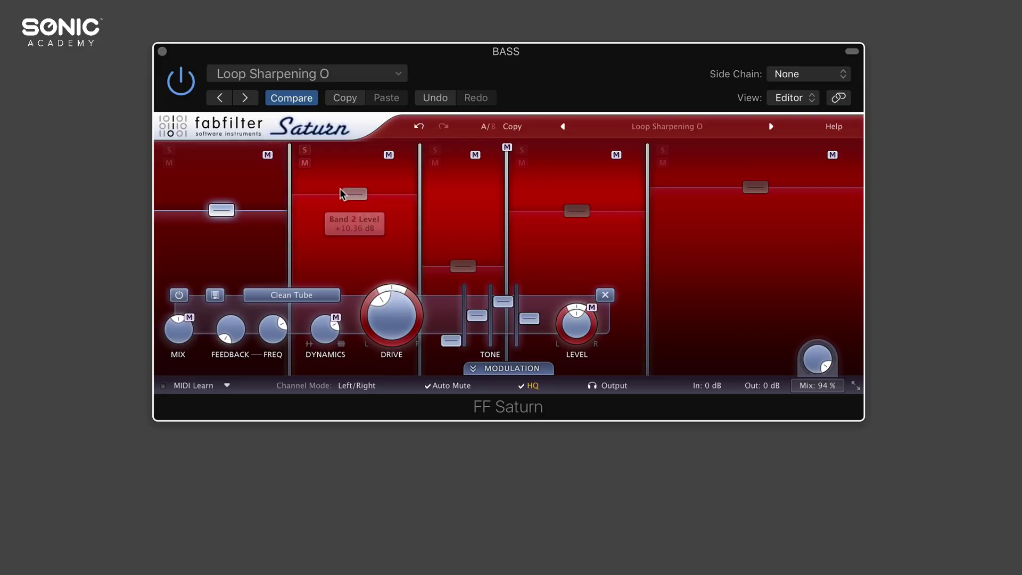
pyautogui.click(354, 194)
pyautogui.click(471, 266)
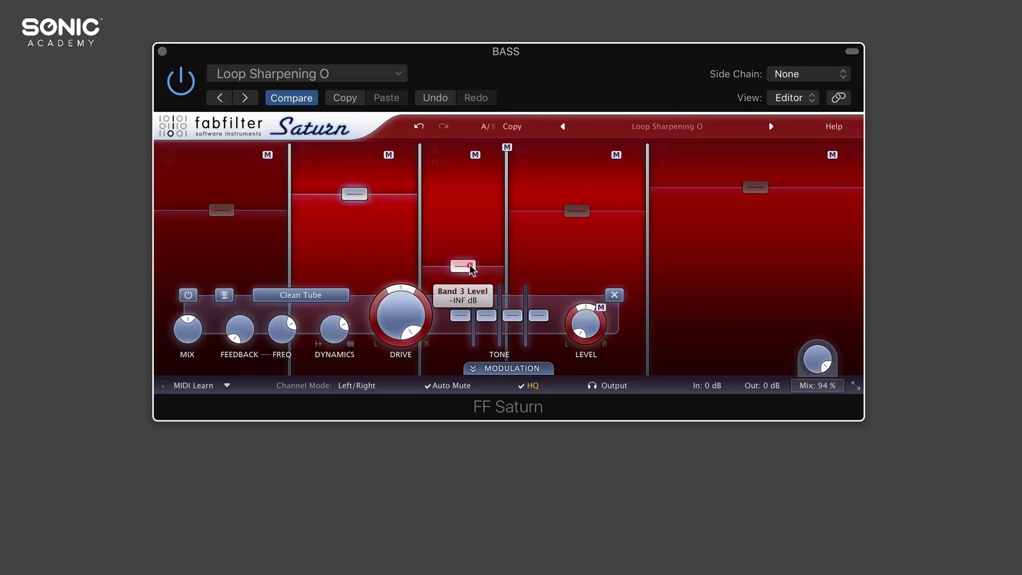
pyautogui.click(577, 211)
pyautogui.click(756, 187)
pyautogui.click(576, 210)
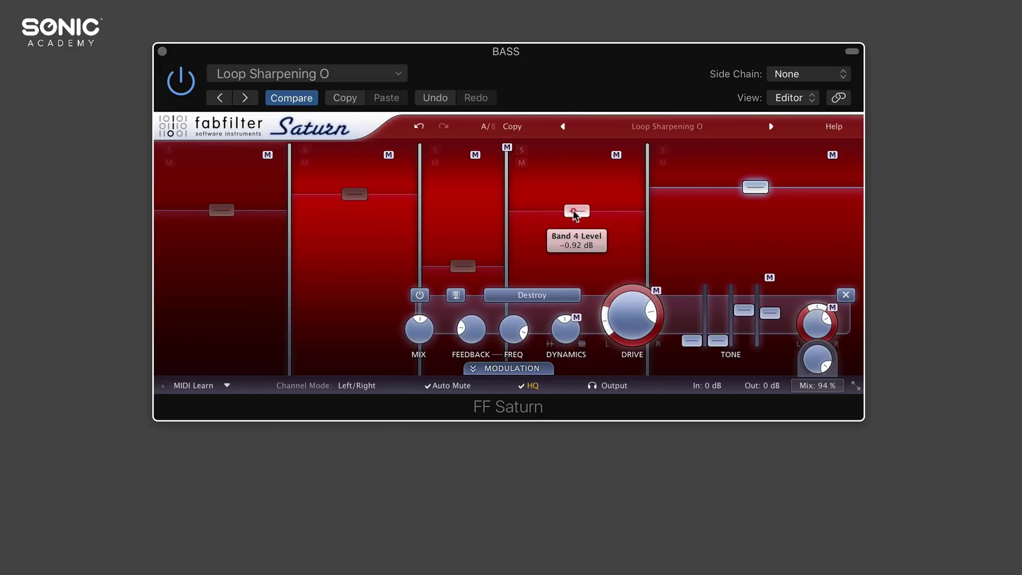
pyautogui.click(463, 266)
pyautogui.click(354, 193)
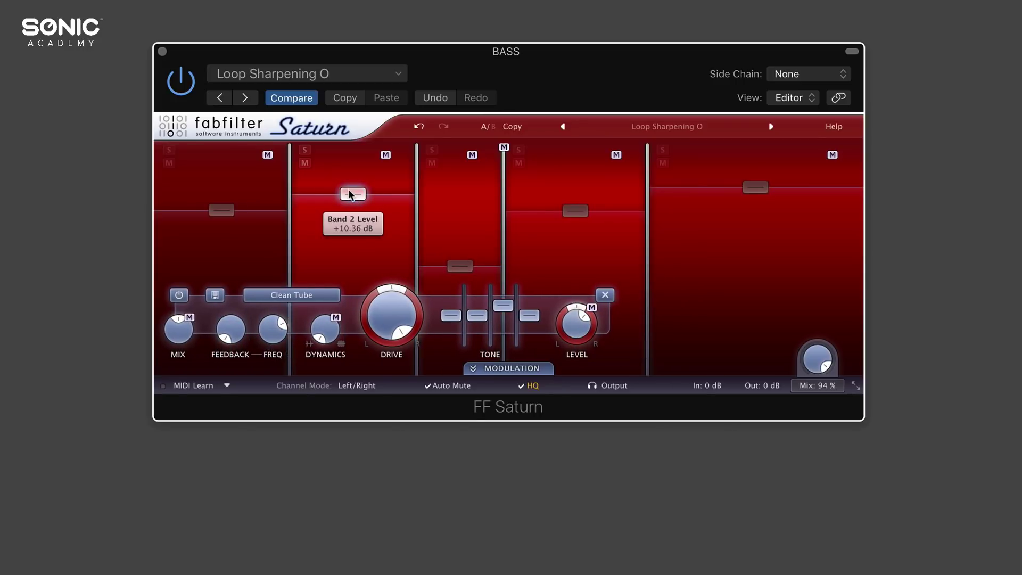
# Solo band 2, boost its presence tone and level, then unsolo and set it to +10.07 dB.
pyautogui.click(305, 150)
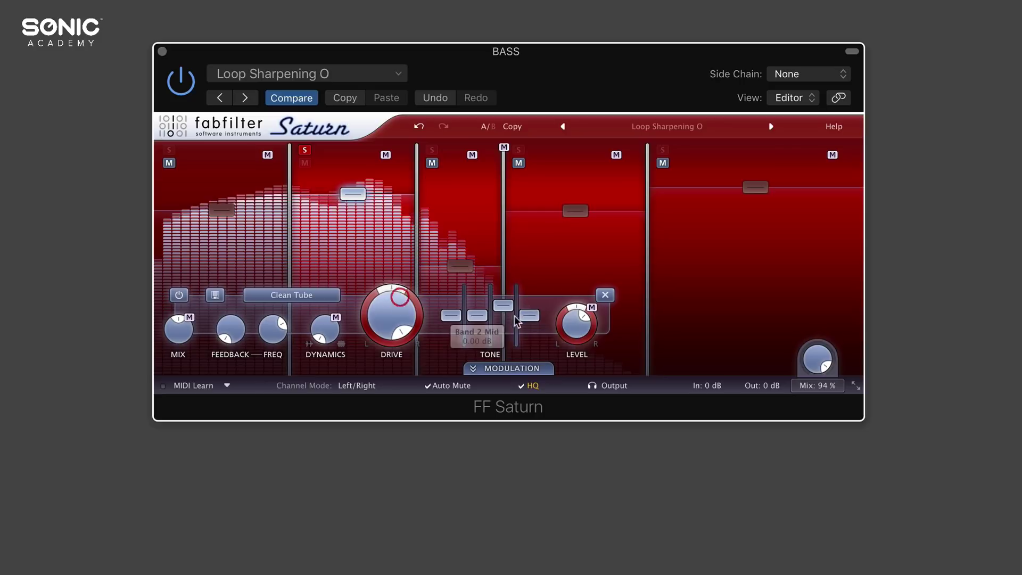
pyautogui.moveTo(529, 315); pyautogui.dragTo(530, 272)
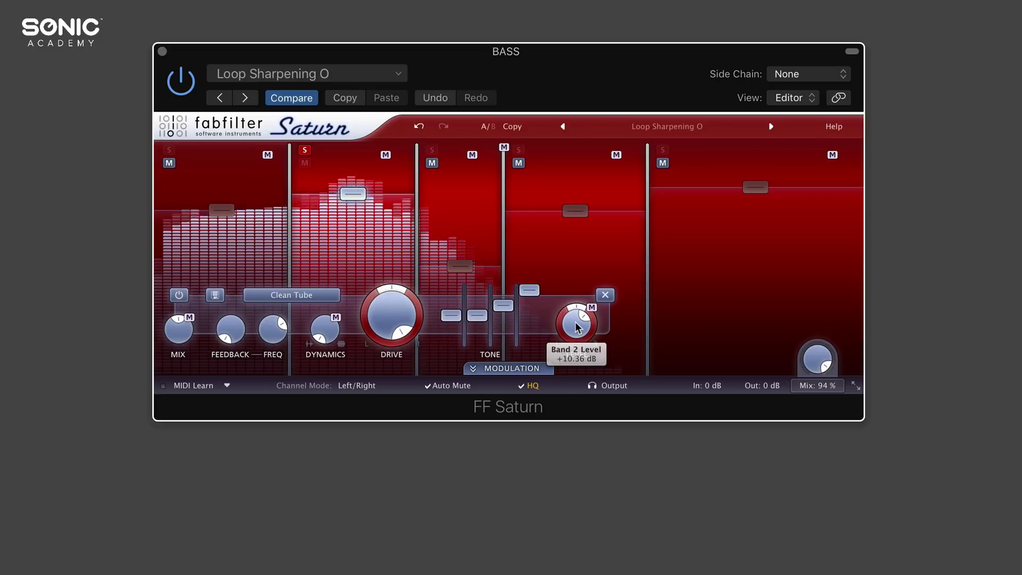
pyautogui.moveTo(577, 327); pyautogui.dragTo(578, 283)
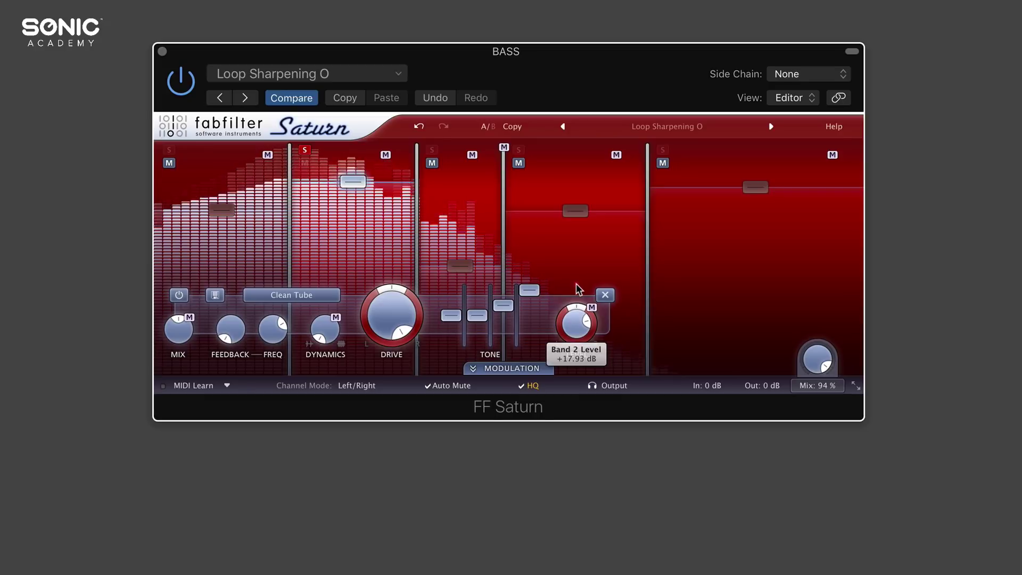
pyautogui.click(305, 150)
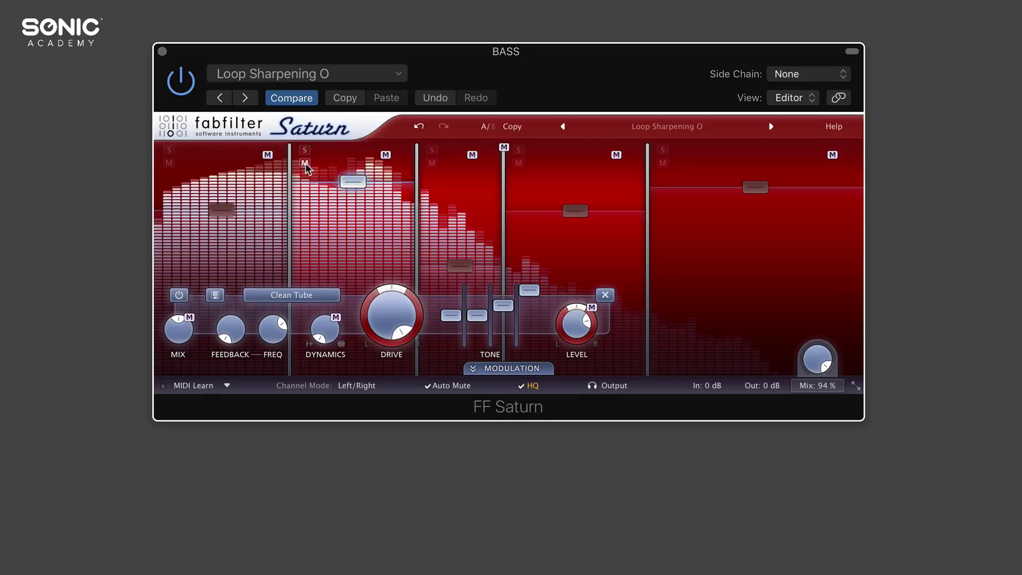
pyautogui.moveTo(353, 181); pyautogui.dragTo(357, 198)
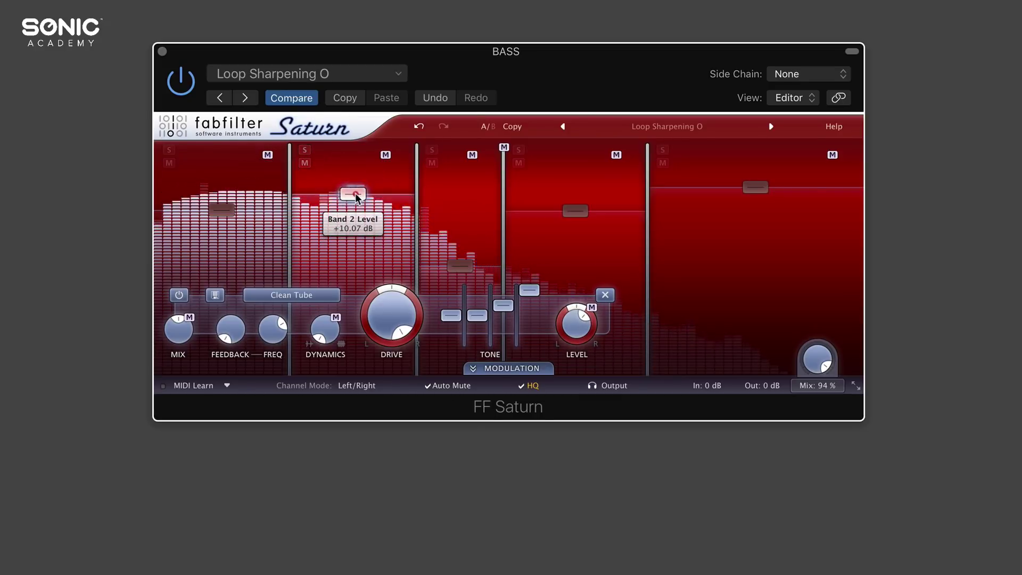
# Add a sixth band at the top, lowering its crossover and setting its level to +8.30 dB.
pyautogui.click(459, 266)
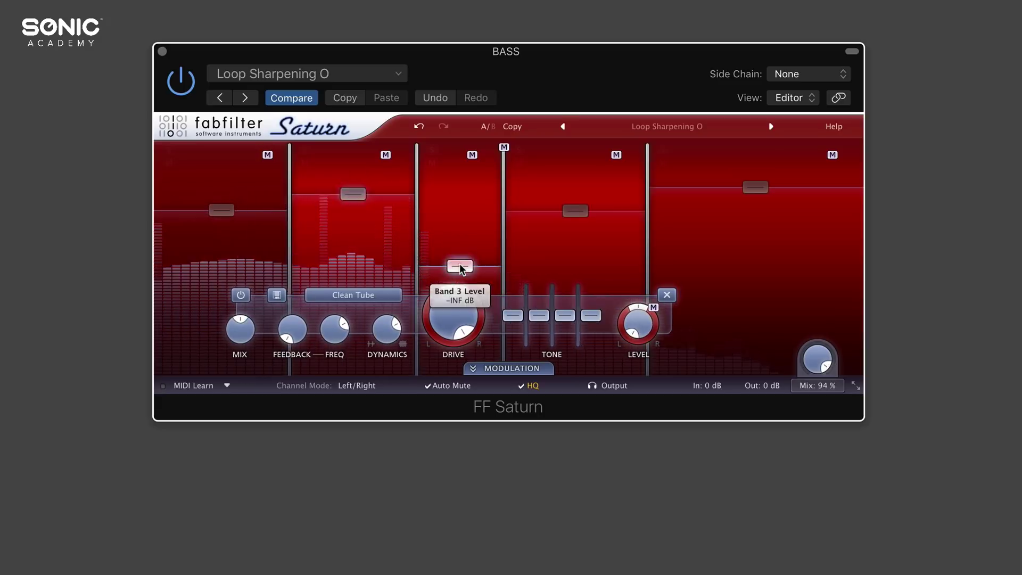
pyautogui.click(568, 212)
pyautogui.click(755, 187)
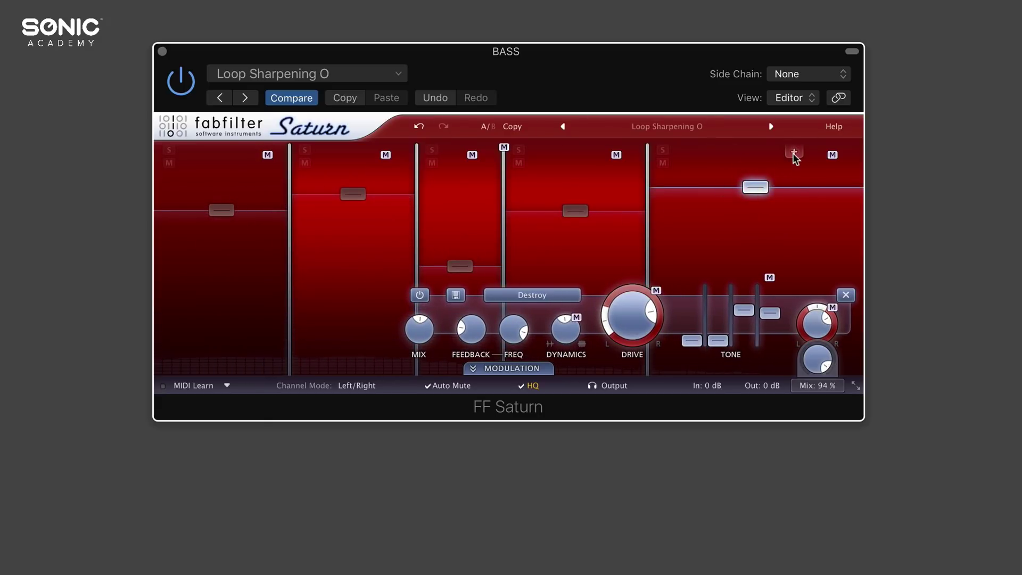
pyautogui.click(794, 154)
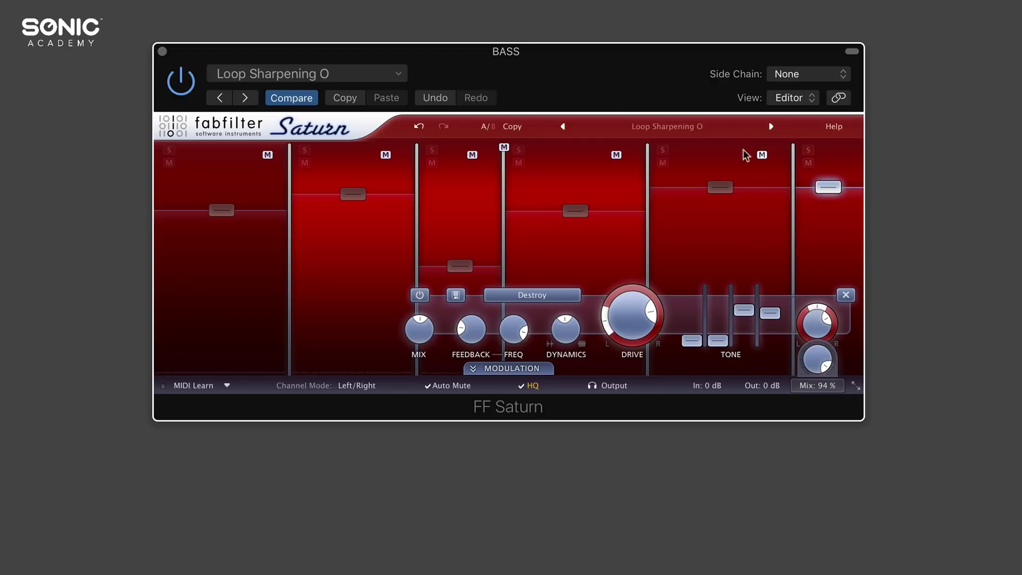
pyautogui.moveTo(795, 197)
pyautogui.mouseDown()
pyautogui.moveTo(765, 197)
pyautogui.moveTo(813, 204)
pyautogui.mouseUp()
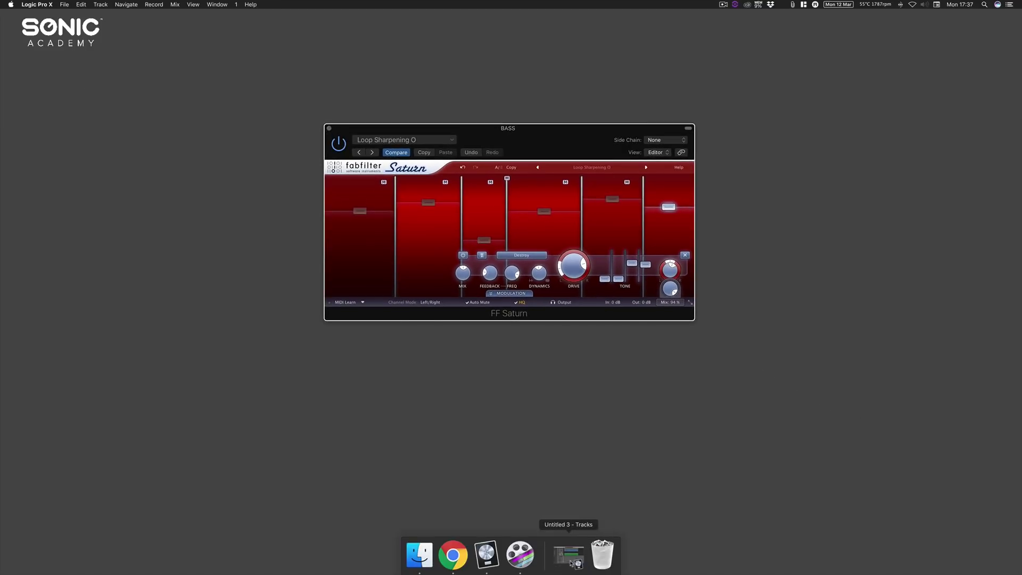
# Back in Logic, close the bass Saturn window, solo DRUMS and open its FF Saturn insert.
pyautogui.click(567, 553)
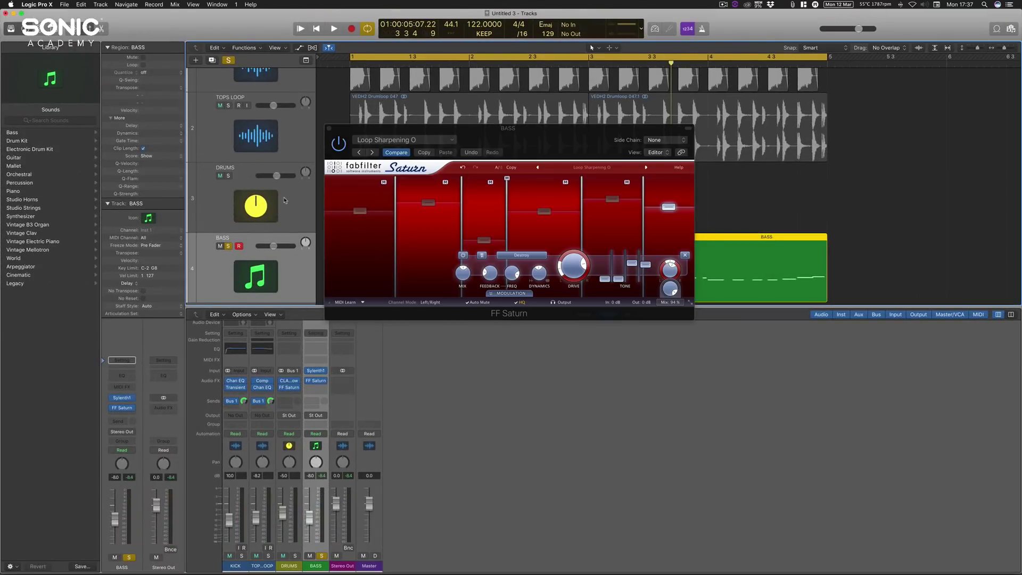
pyautogui.click(328, 129)
pyautogui.click(239, 181)
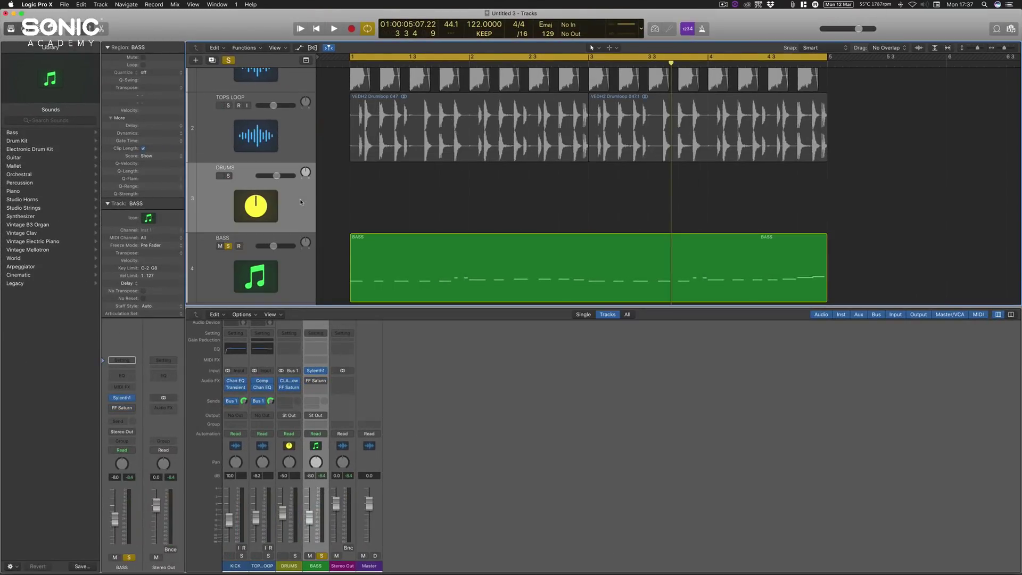
pyautogui.click(227, 176)
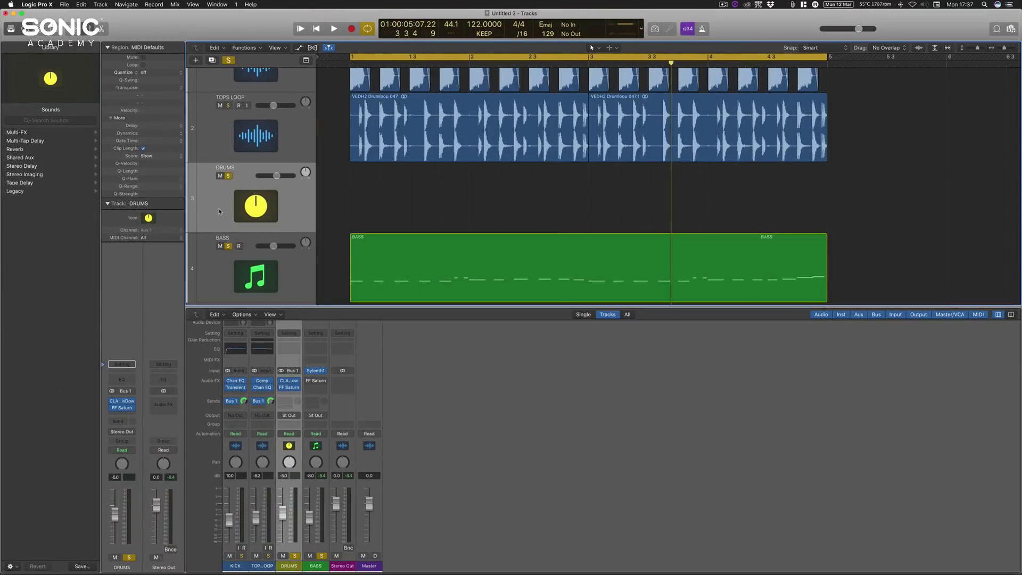
pyautogui.click(122, 407)
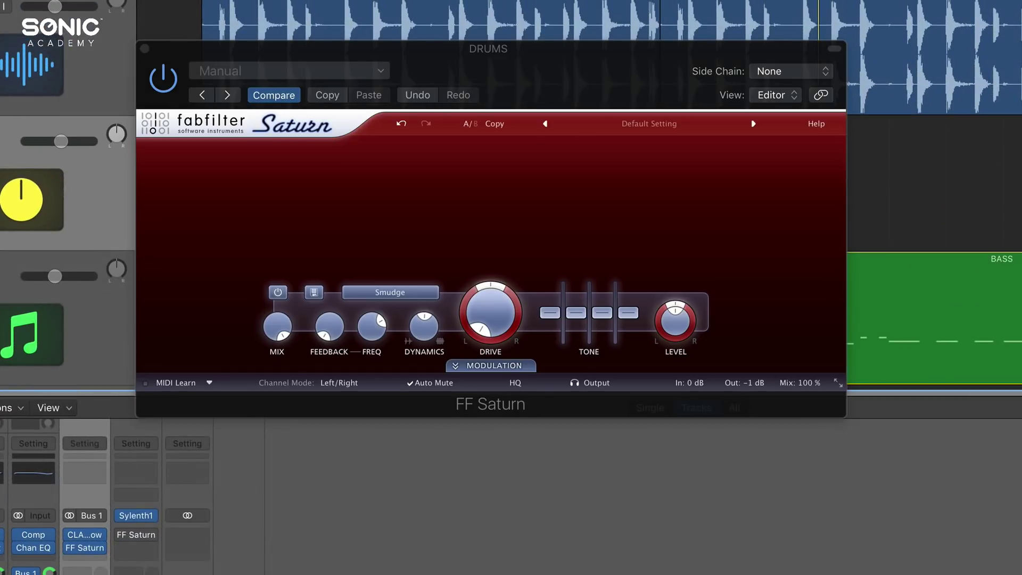
pyautogui.click(128, 224)
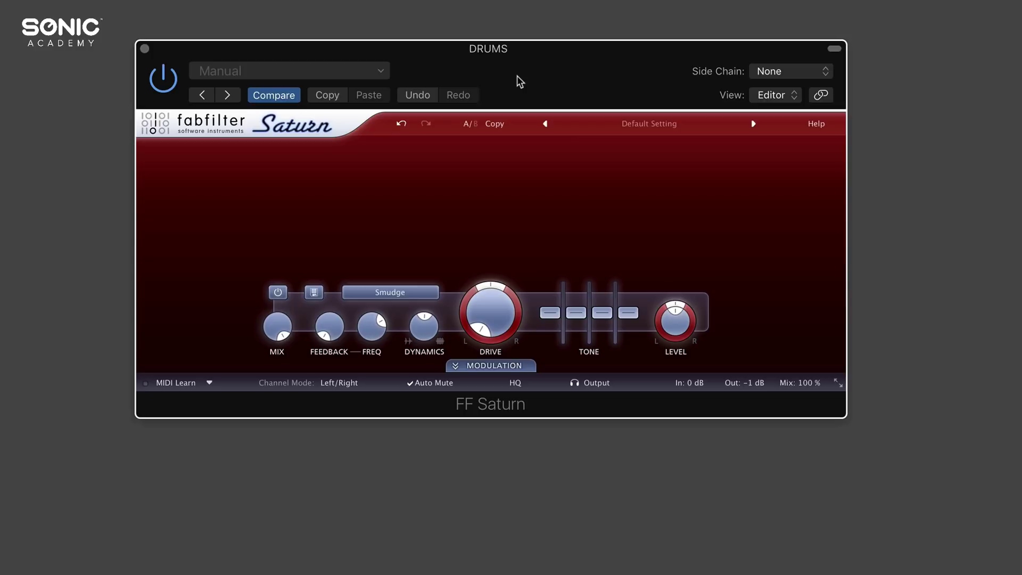
pyautogui.moveTo(495, 339)
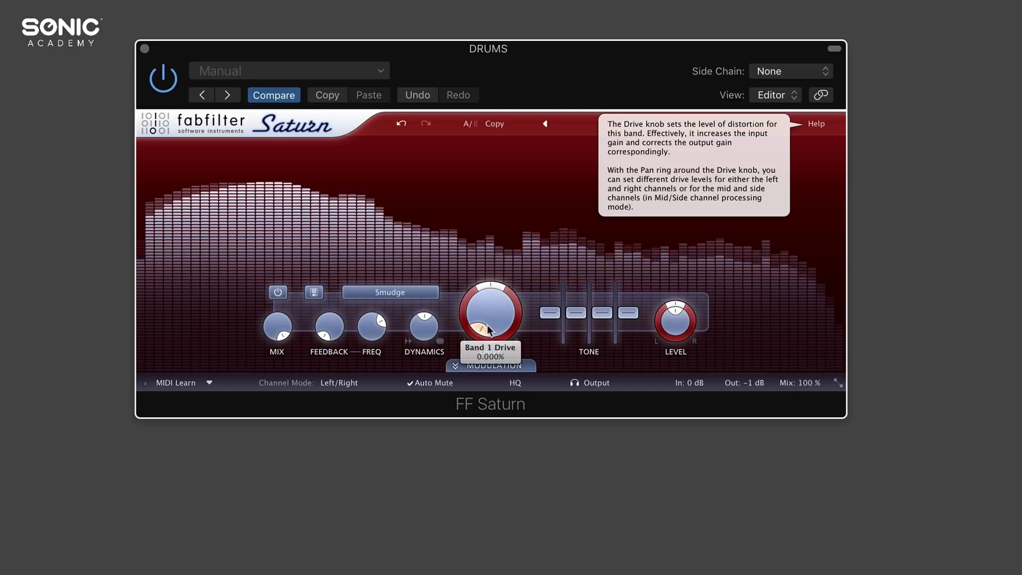
pyautogui.moveTo(489, 330); pyautogui.dragTo(500, 254)
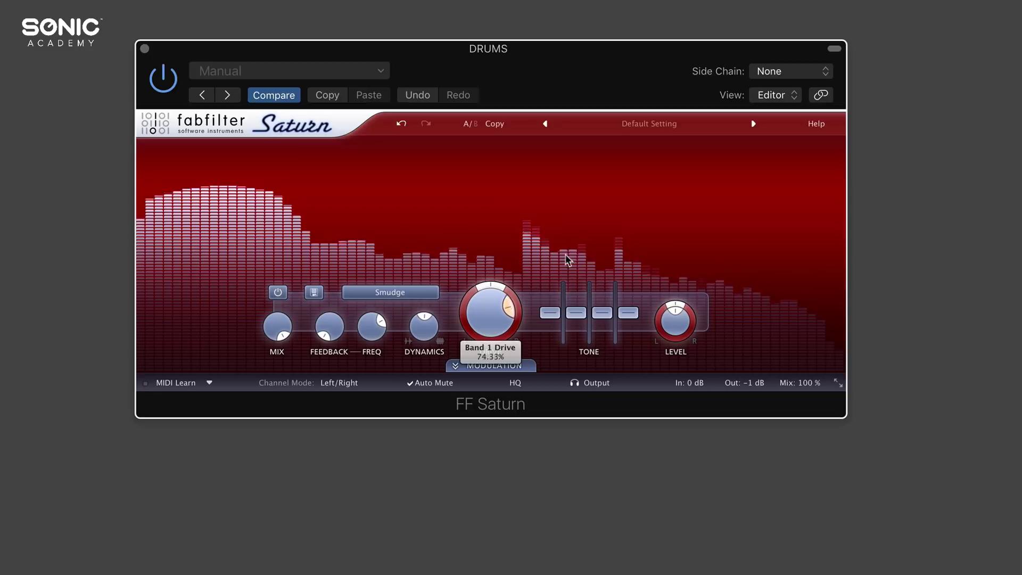
pyautogui.doubleClick(490, 278)
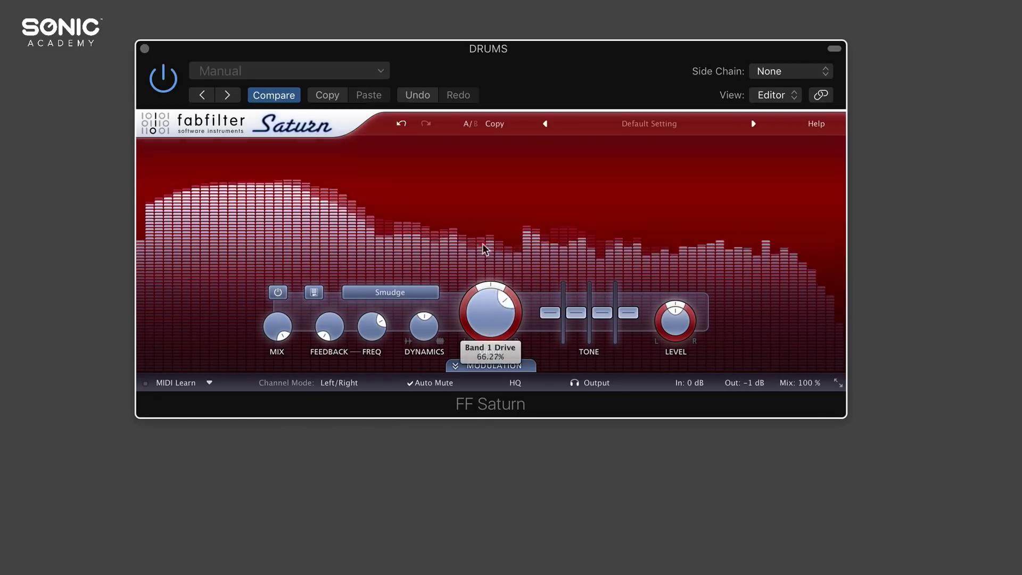
pyautogui.click(514, 474)
pyautogui.moveTo(515, 455); pyautogui.dragTo(515, 426)
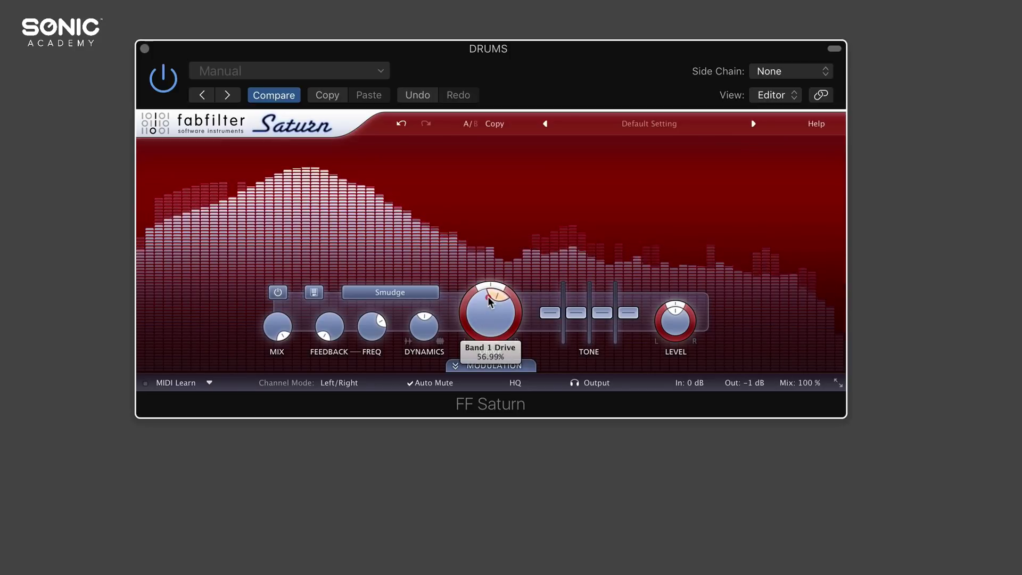
pyautogui.moveTo(486, 318); pyautogui.dragTo(498, 362)
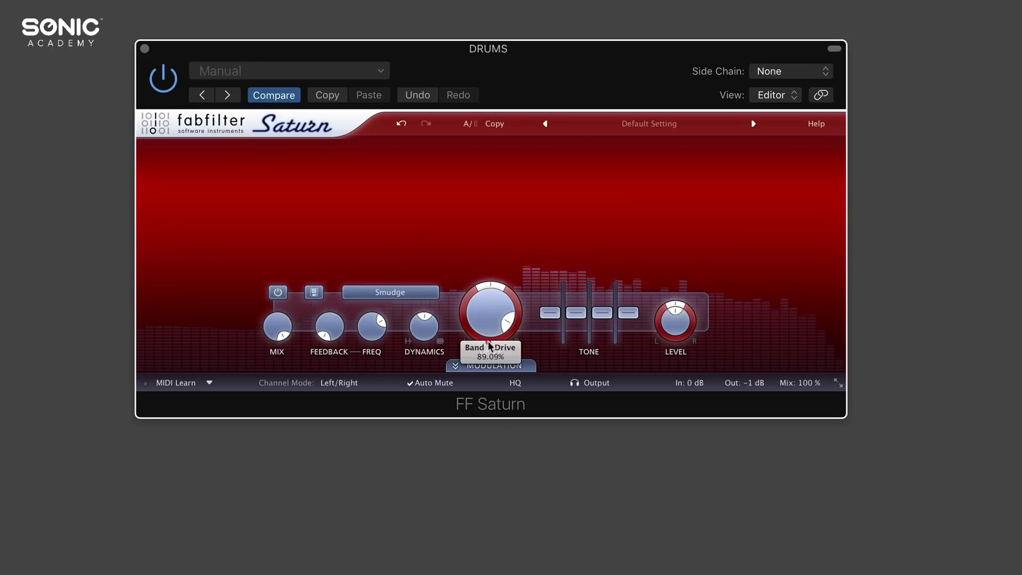
pyautogui.moveTo(489, 315); pyautogui.dragTo(549, 535)
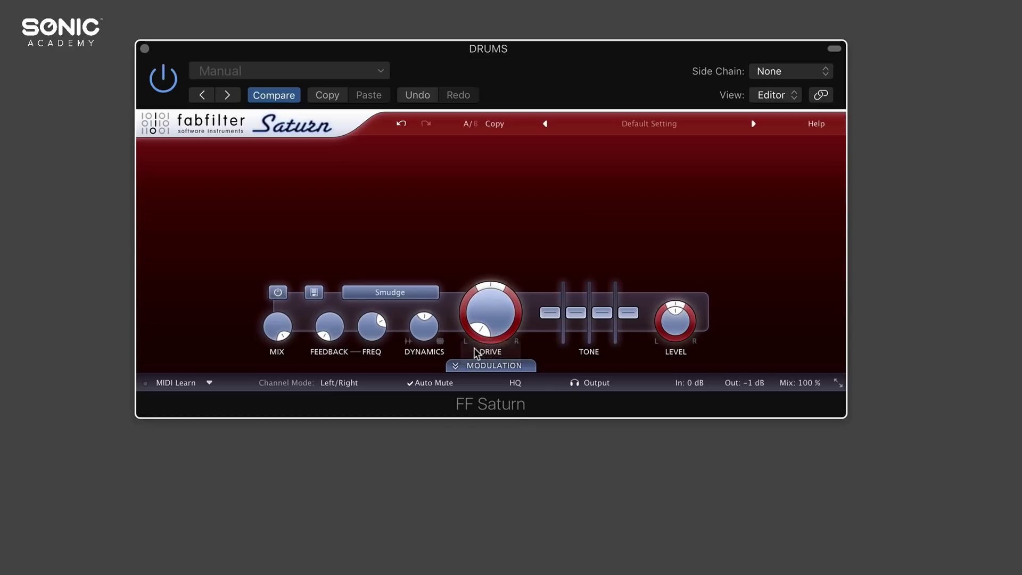
# Switch the drums band's style to Destroy, sweep Drive to about 88% and back to 0%.
pyautogui.click(400, 293)
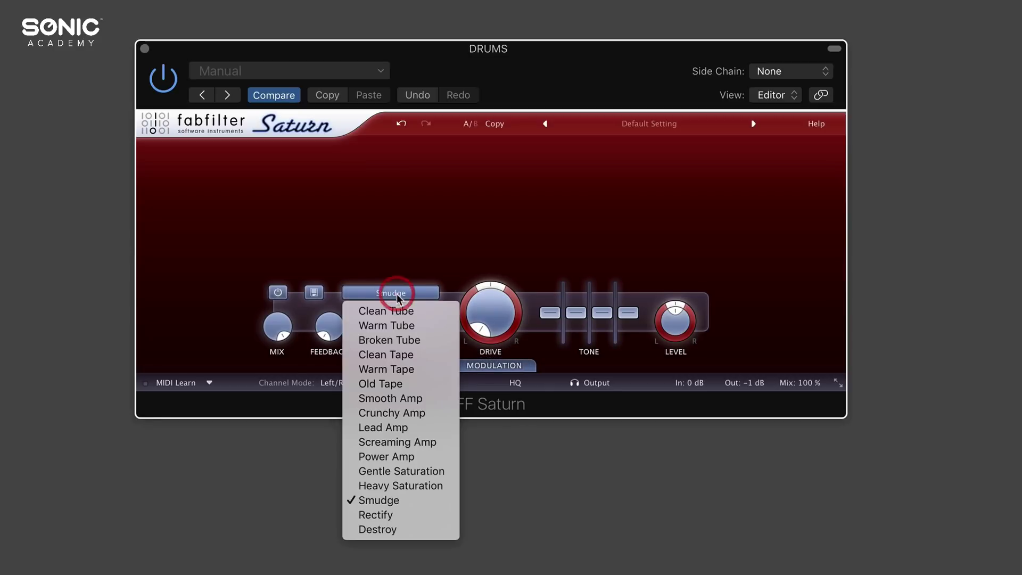
pyautogui.click(411, 531)
pyautogui.moveTo(499, 323)
pyautogui.mouseDown()
pyautogui.moveTo(488, 292)
pyautogui.moveTo(490, 312)
pyautogui.mouseUp()
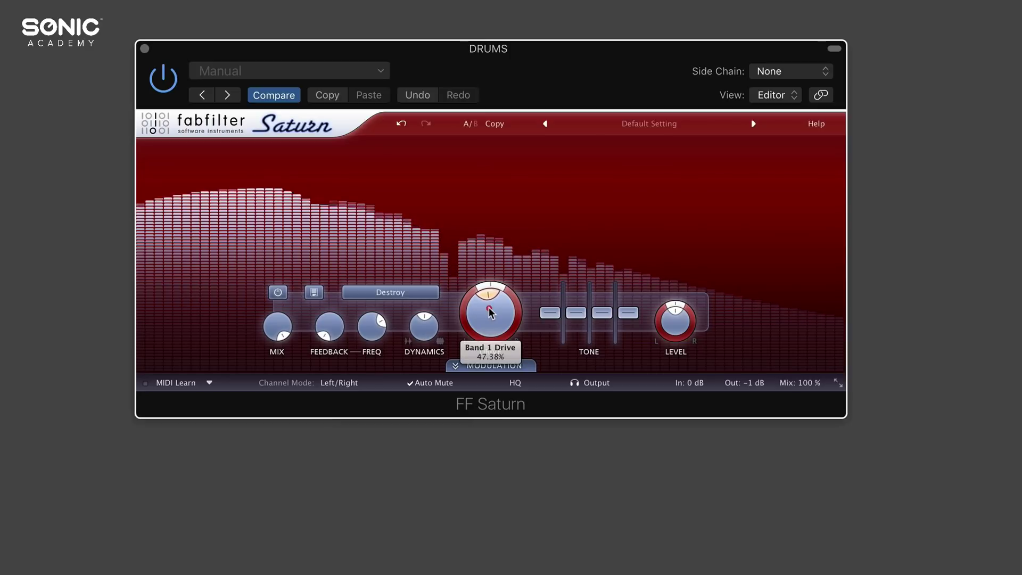
pyautogui.moveTo(491, 313); pyautogui.dragTo(497, 194)
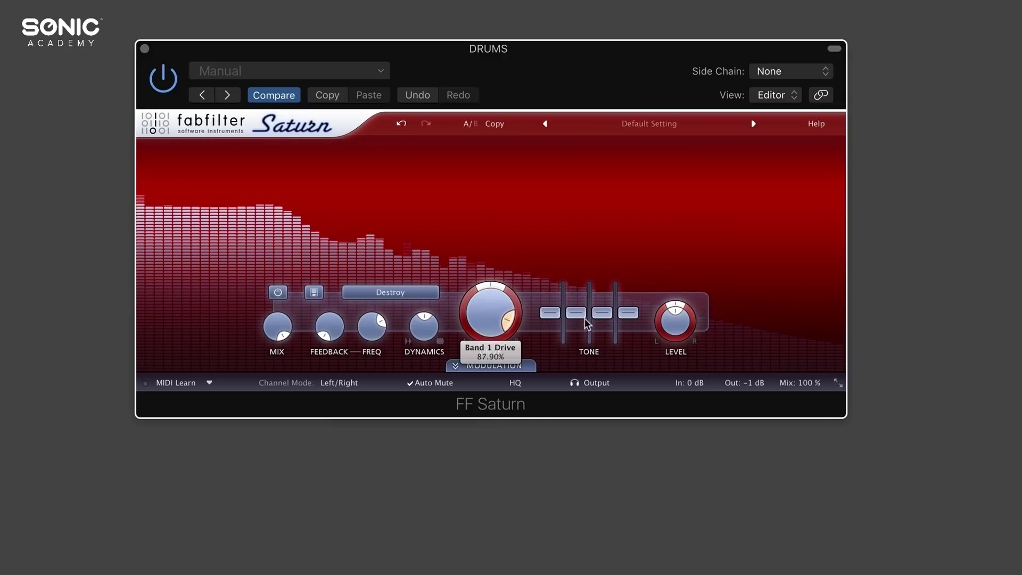
pyautogui.moveTo(490, 313); pyautogui.dragTo(491, 513)
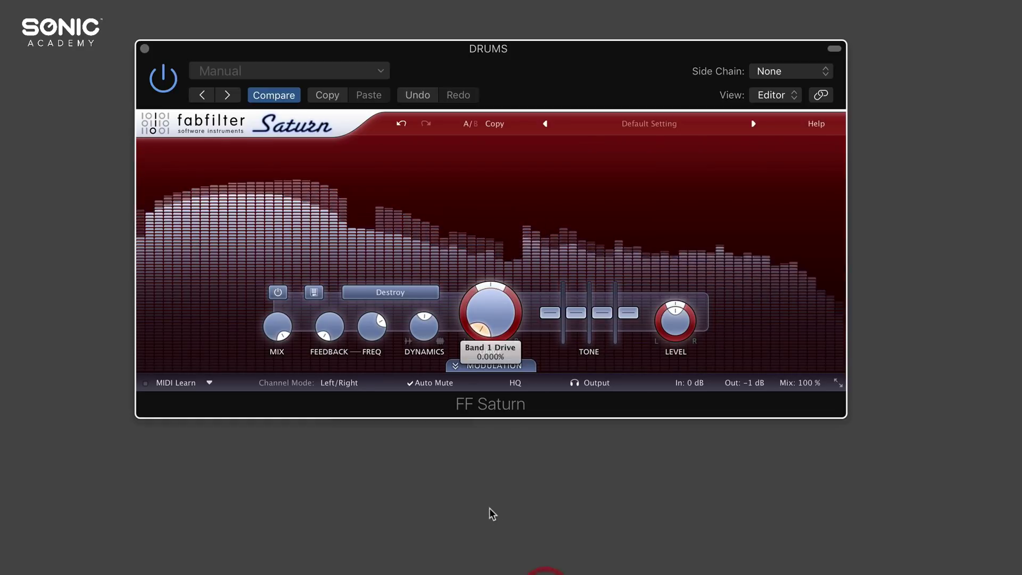